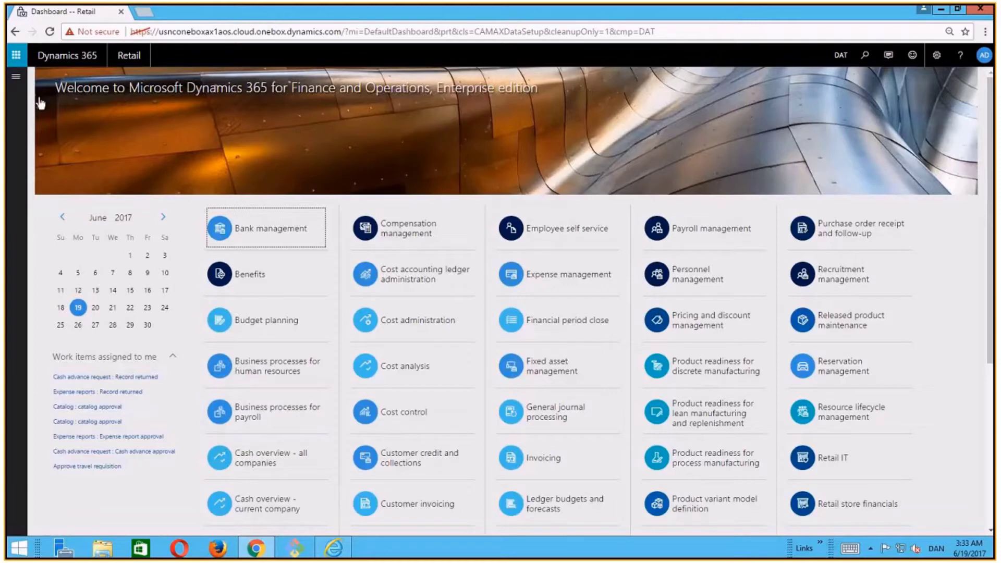
Open the Cost control workspace of the Cost accounting module and start its Get started setup wizard
click(16, 77)
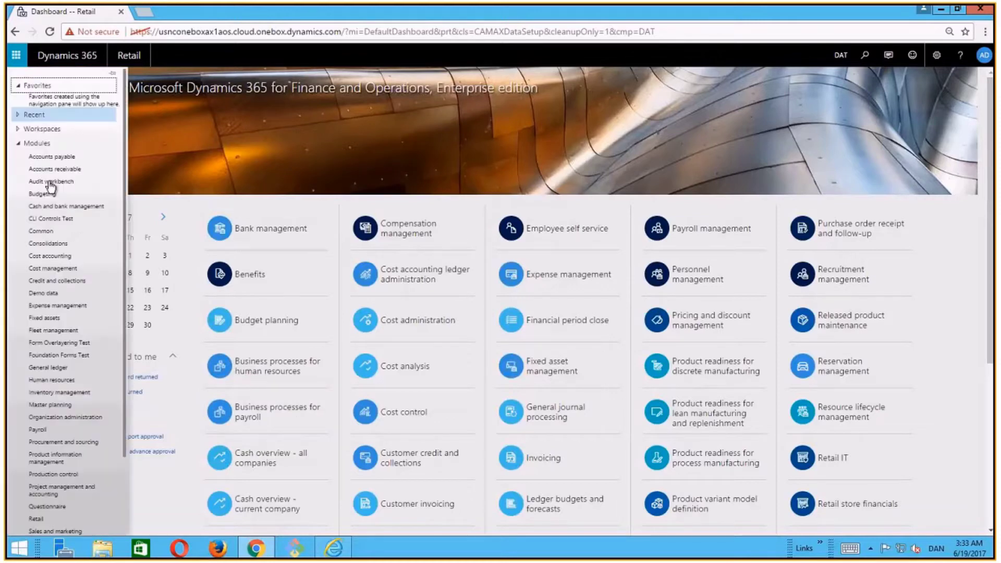
click(62, 256)
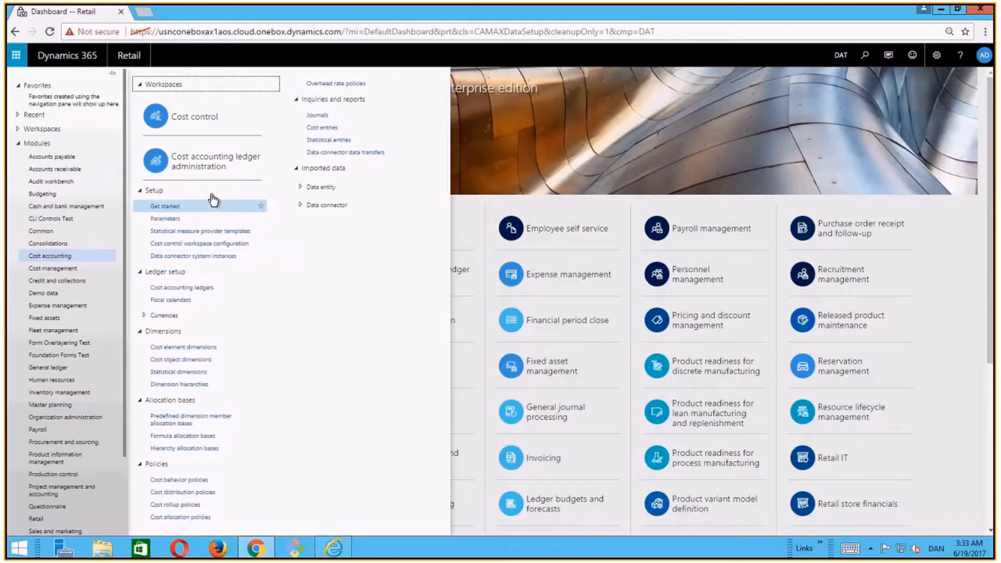
click(188, 123)
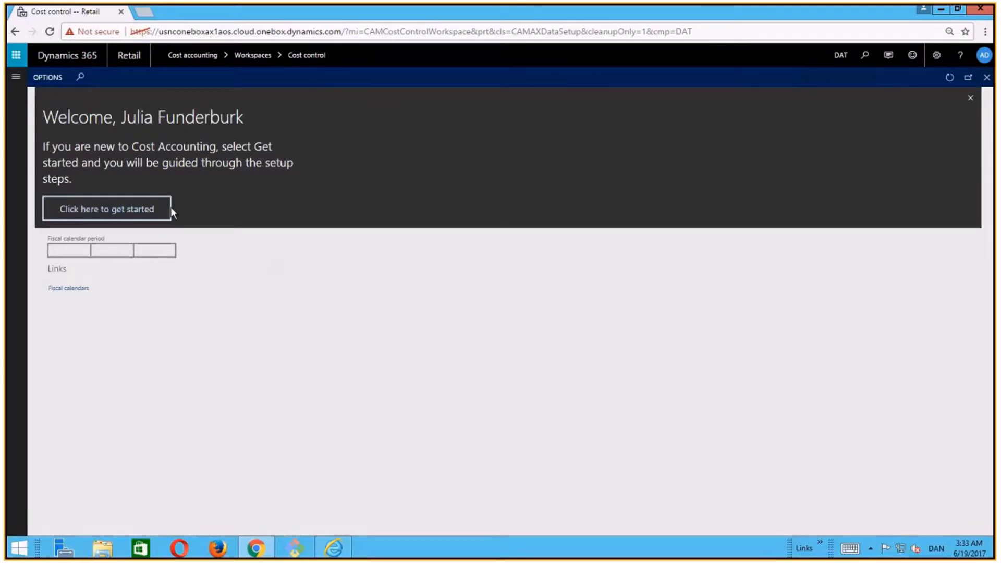
click(104, 211)
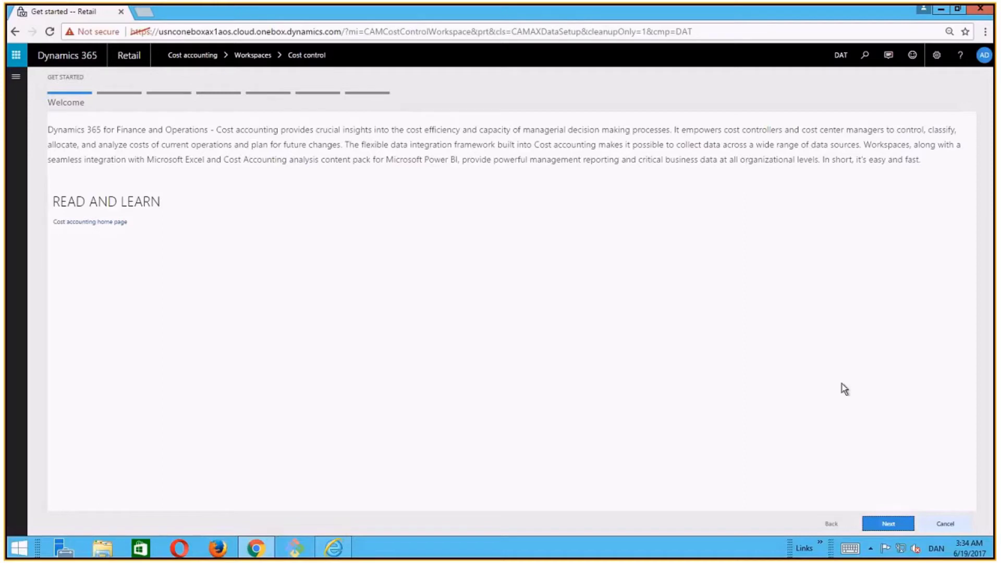
Choose USP2 as the legal entity to import general ledger data from, and accept the default main account types for cost elements
click(888, 521)
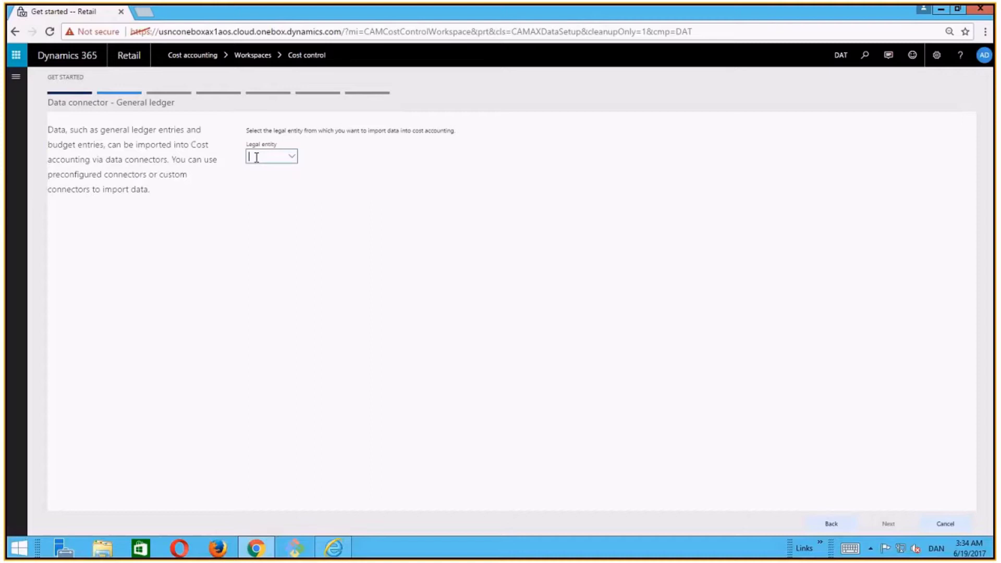
text(usp2)
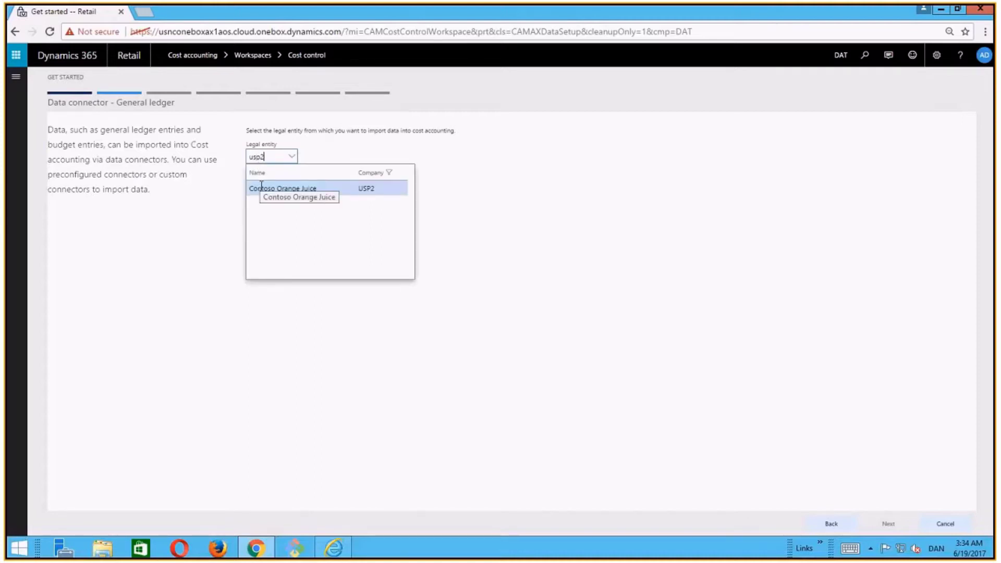
click(263, 192)
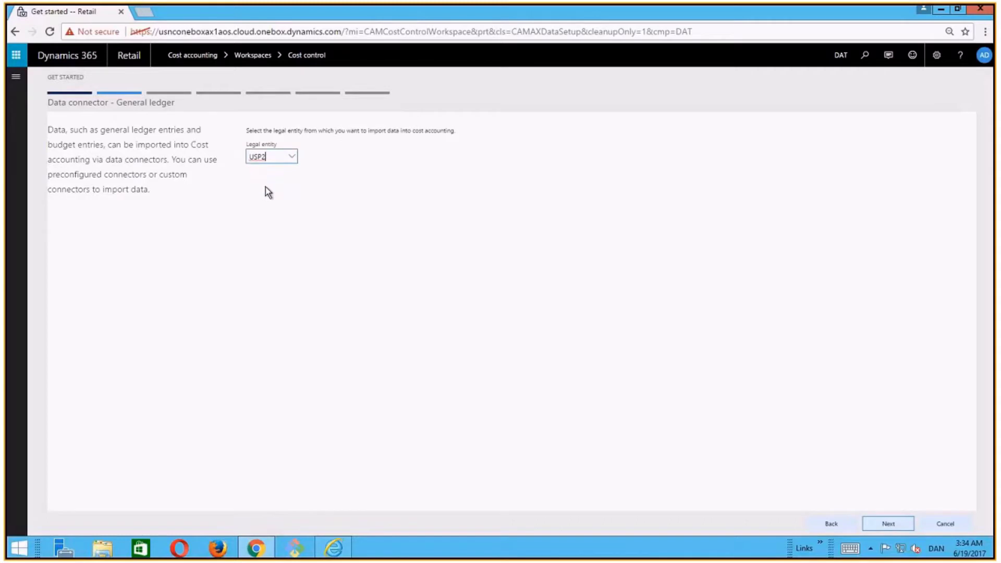
click(892, 524)
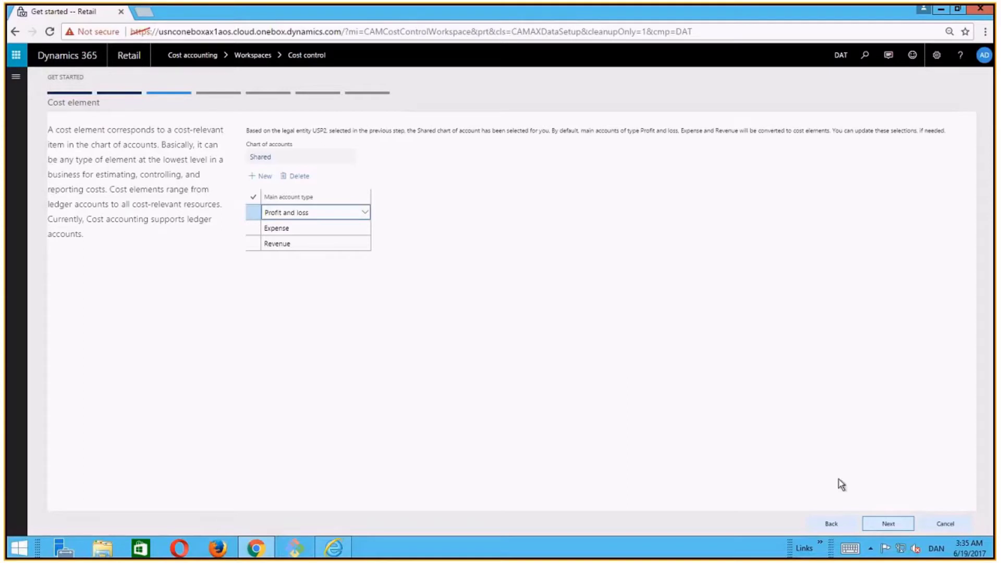
click(888, 524)
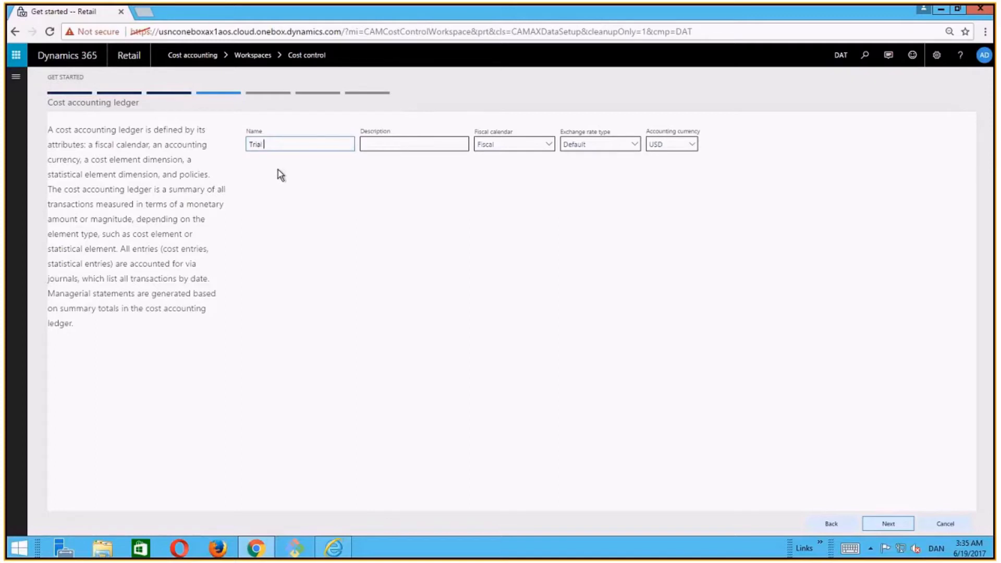
Name the cost accounting ledger "Trial version" with description USP2, keeping the default fiscal calendar, exchange rate type and currency
click(373, 146)
text(USR2)
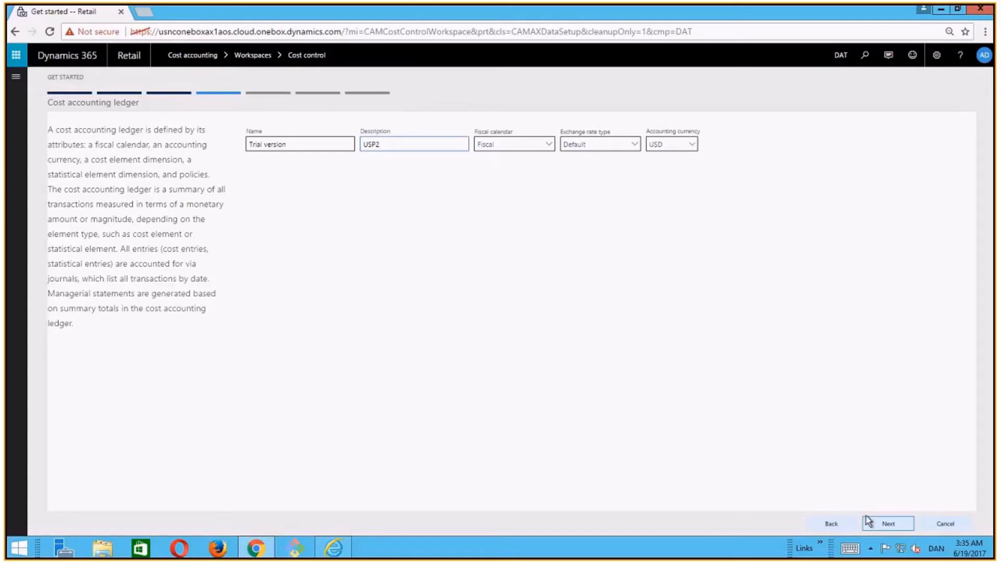
click(886, 523)
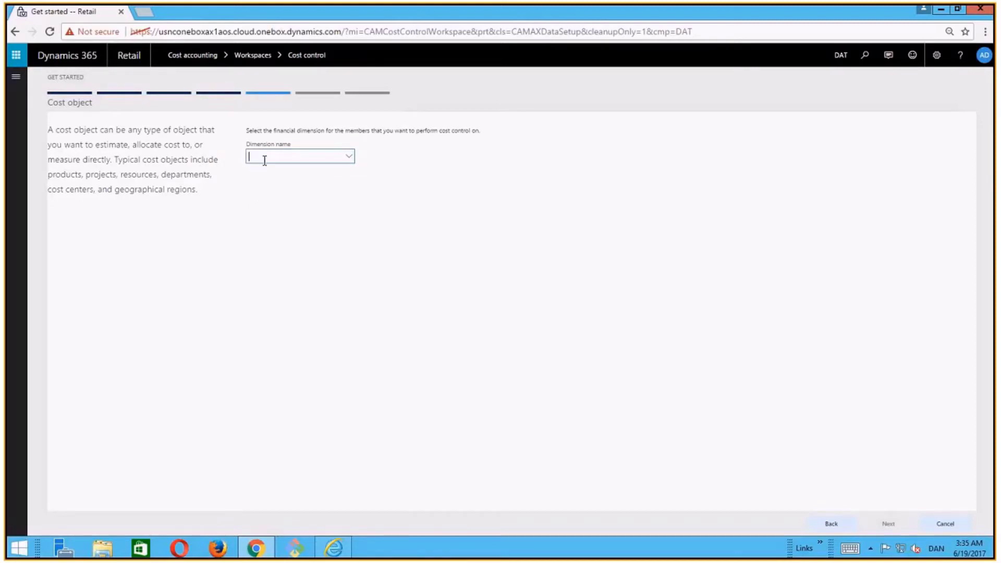
Choose CostCenter as the financial dimension for the cost objects and continue the wizard
text(cost)
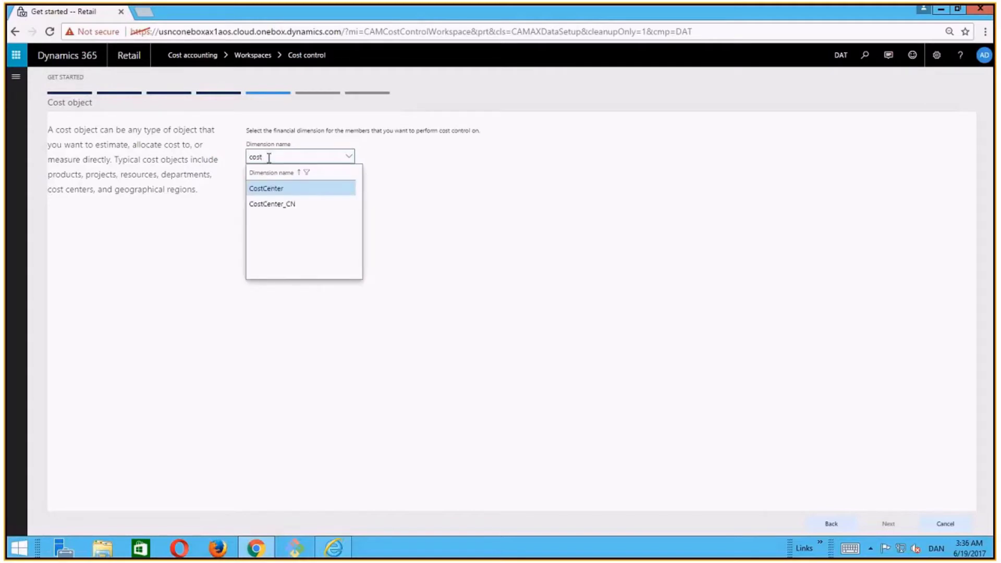
click(278, 188)
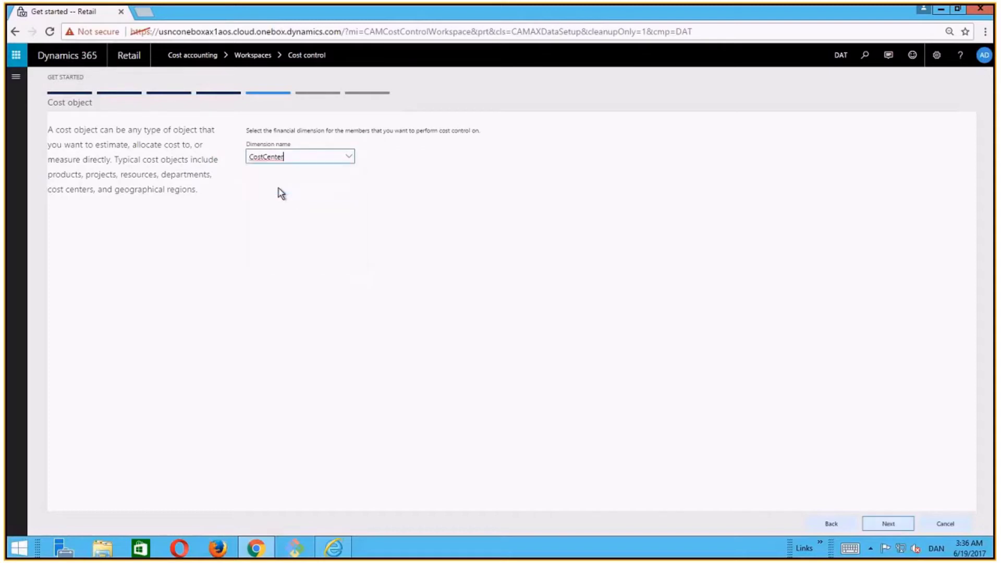
click(892, 527)
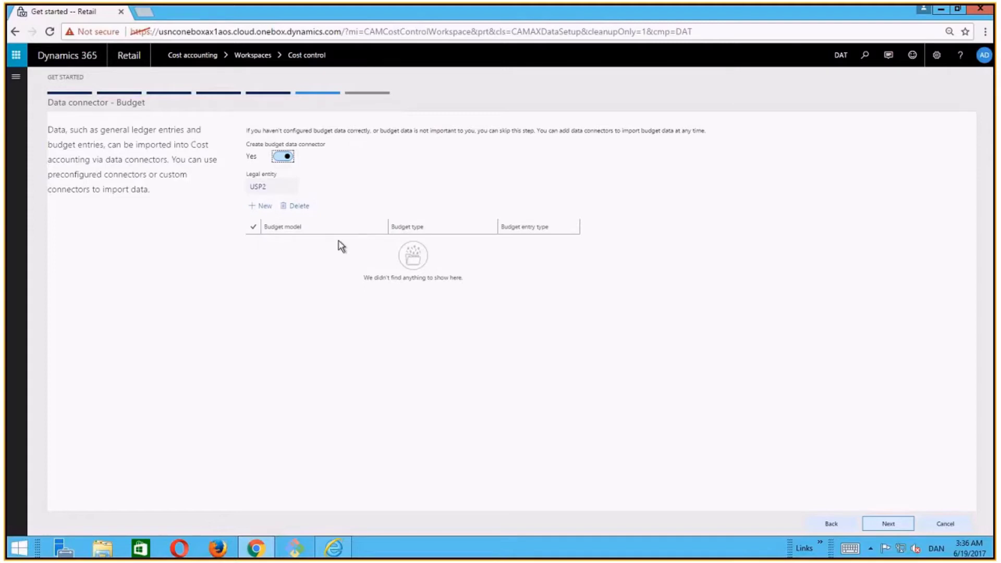
Finish the wizard without creating a budget data connector, and dismiss the workspace's welcome banner and notification
click(284, 158)
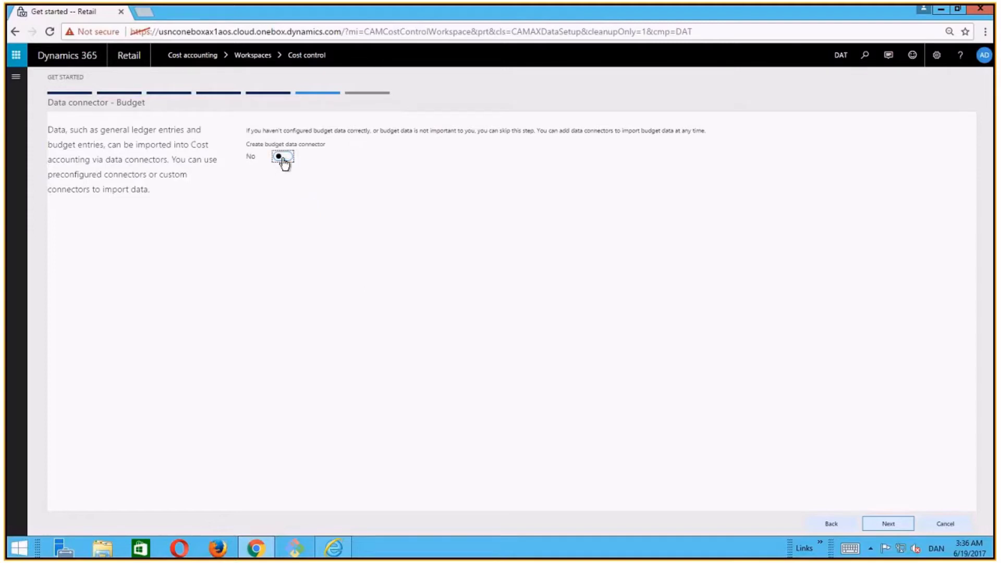
click(897, 524)
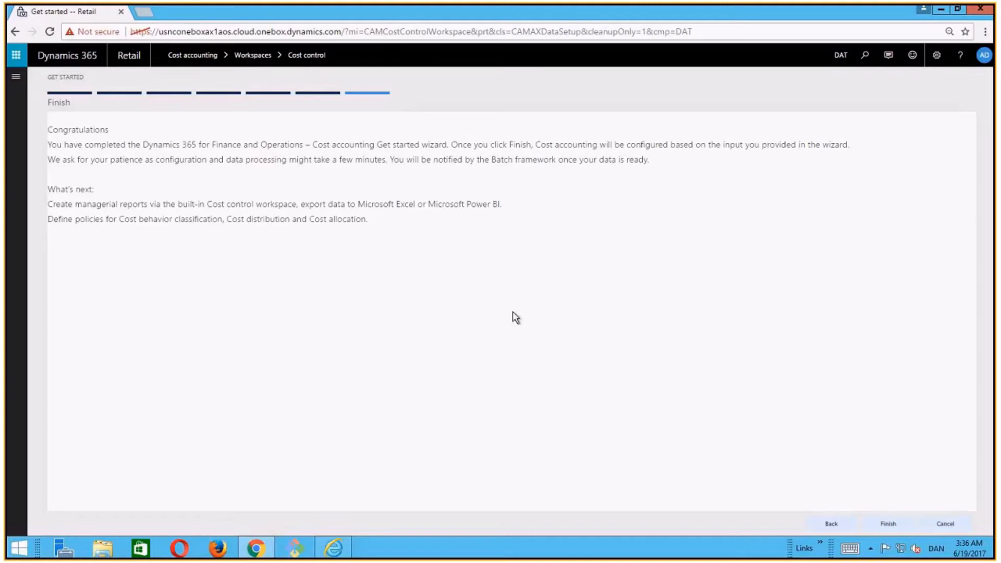
click(889, 525)
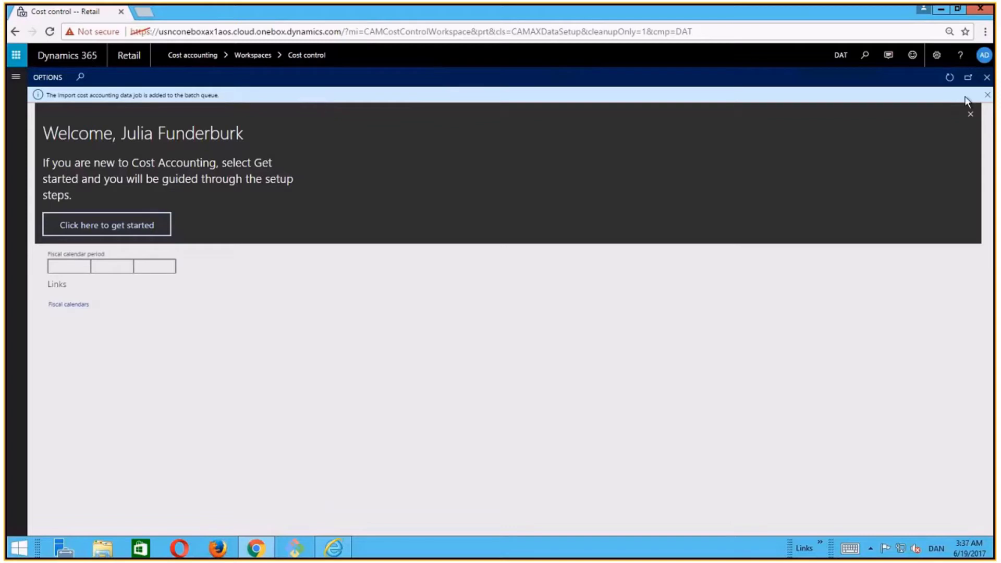
click(970, 113)
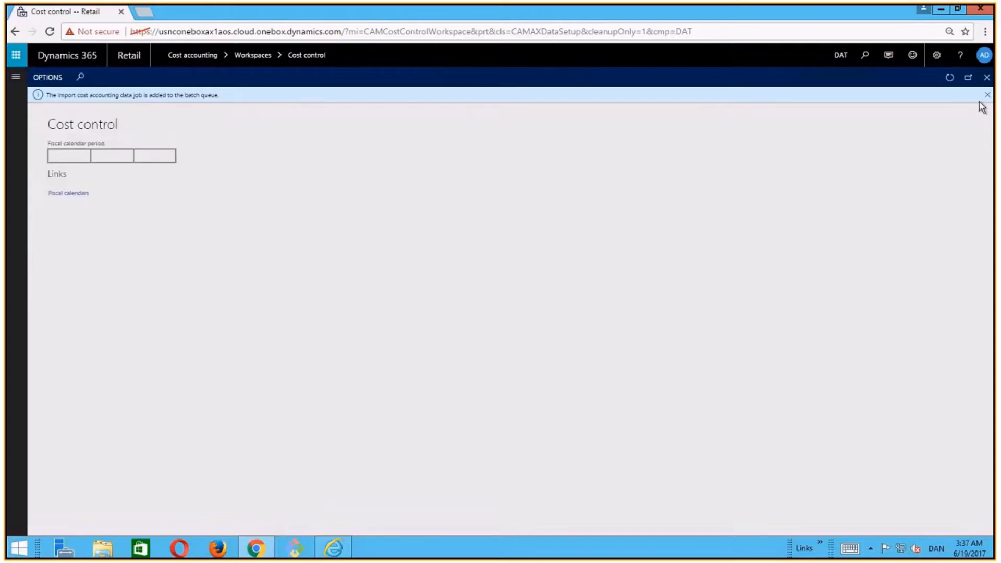
click(986, 95)
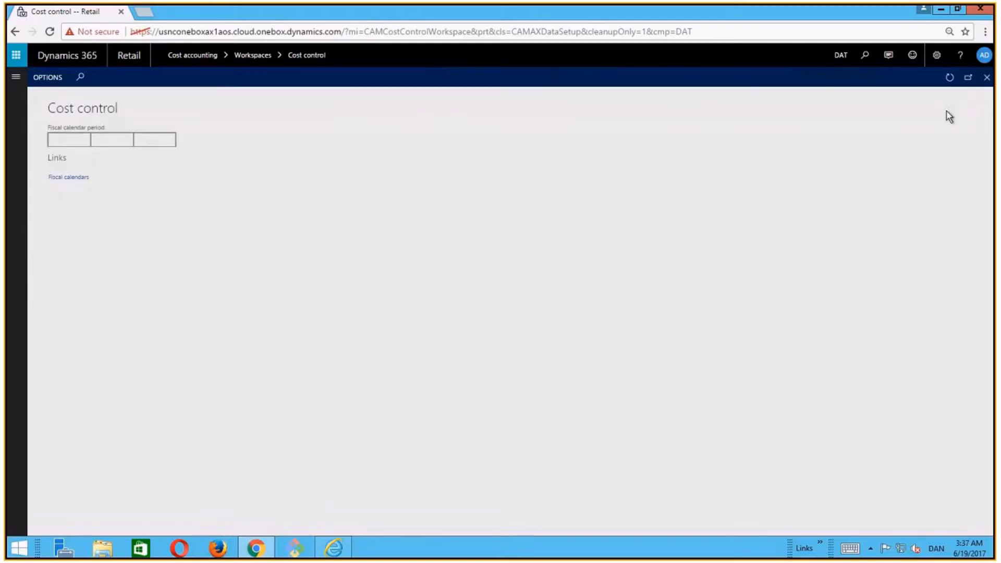
Review the details of the Trial version cost accounting ledger and its CostCenter cost control unit
click(15, 79)
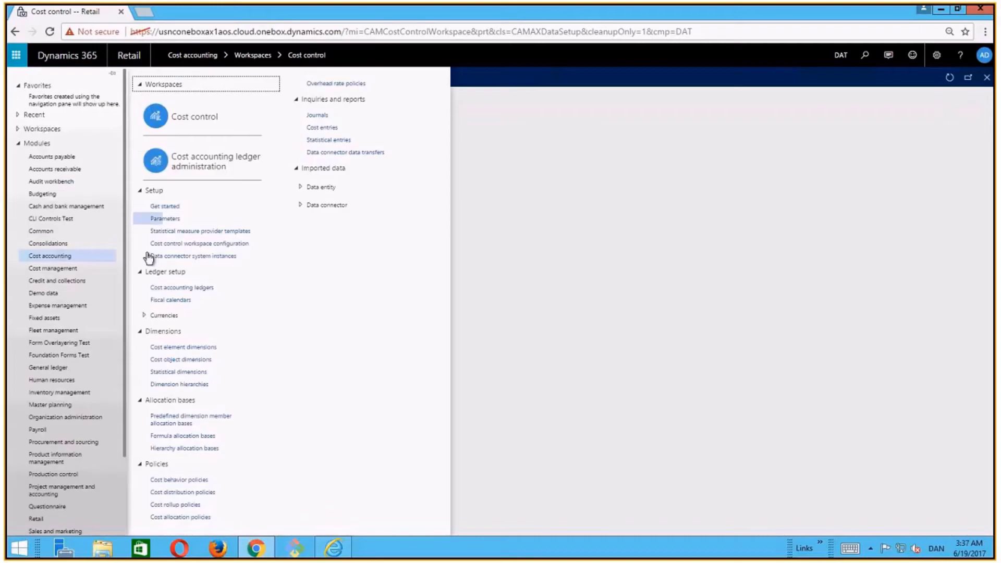
click(175, 288)
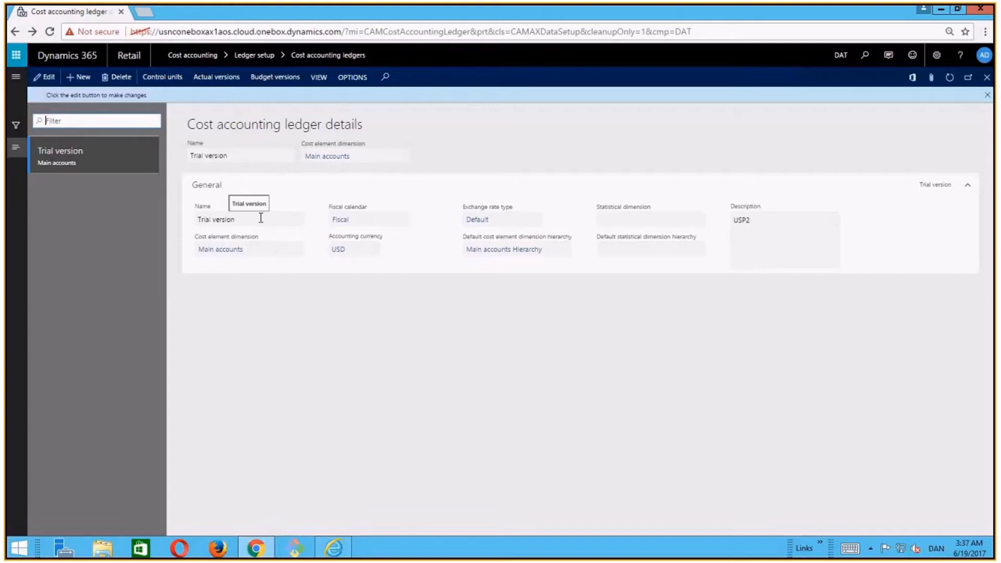
mouse_move(373, 224)
click(159, 78)
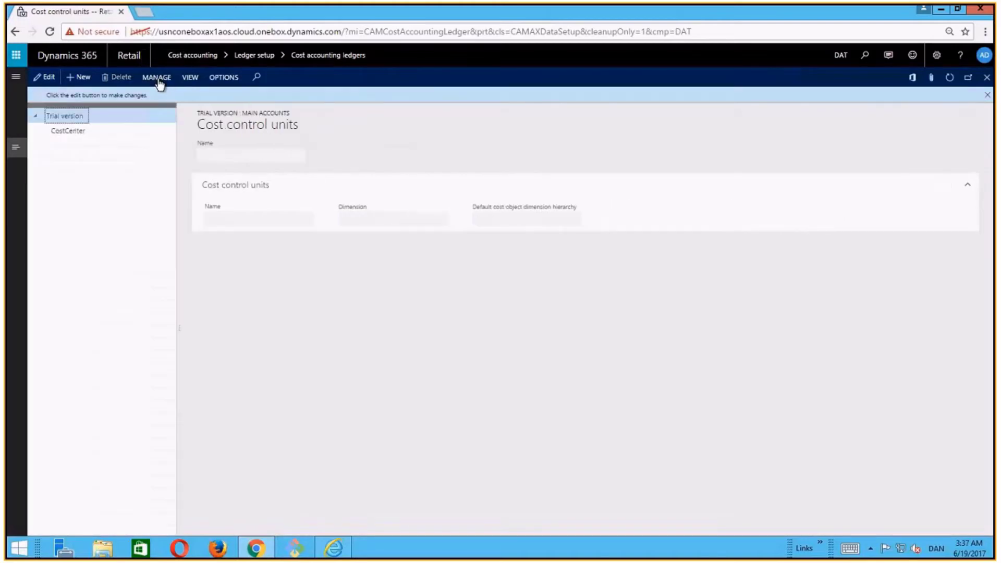
click(126, 133)
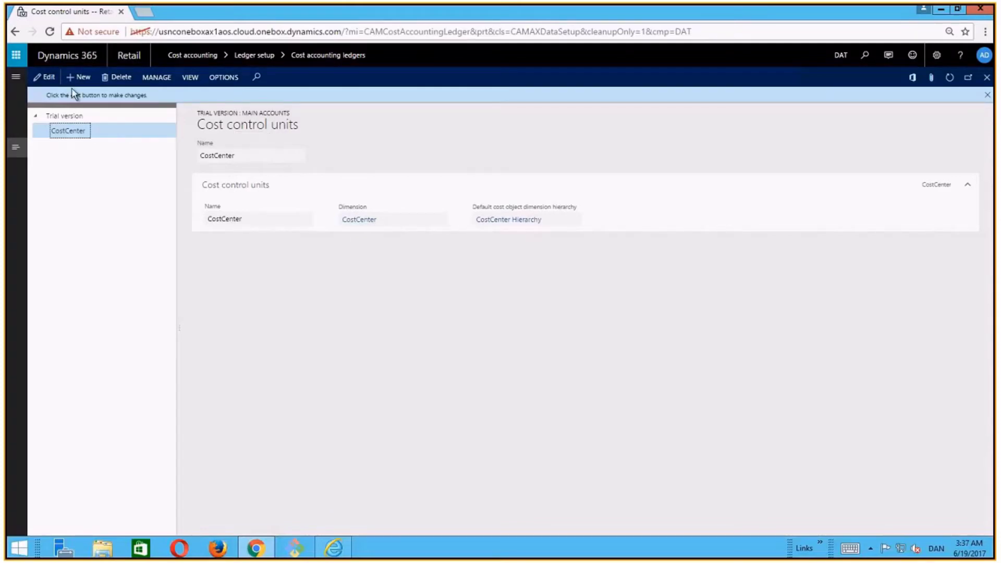
click(12, 35)
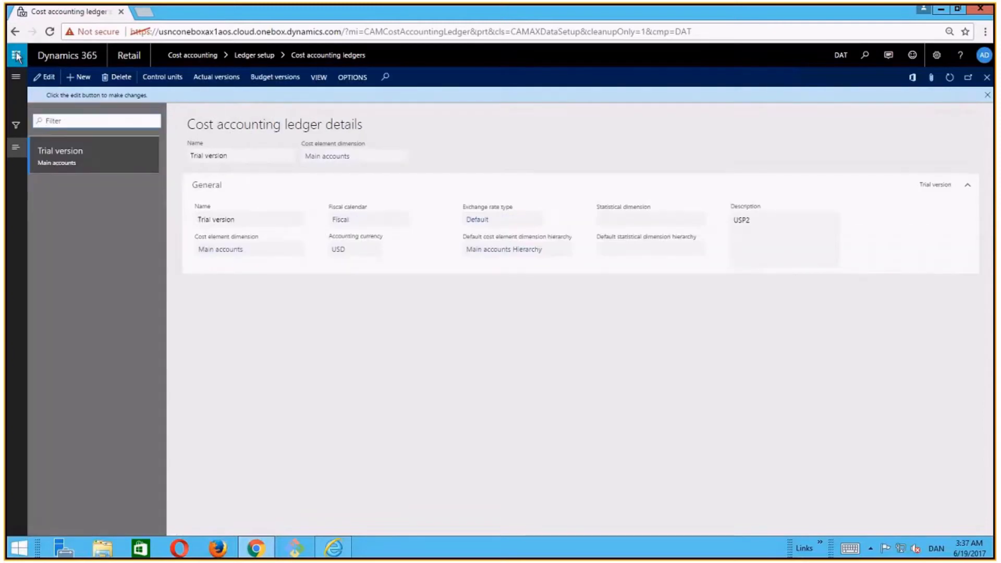
Review the Main accounts cost element dimension, including its data provider configuration and dimension members
click(16, 77)
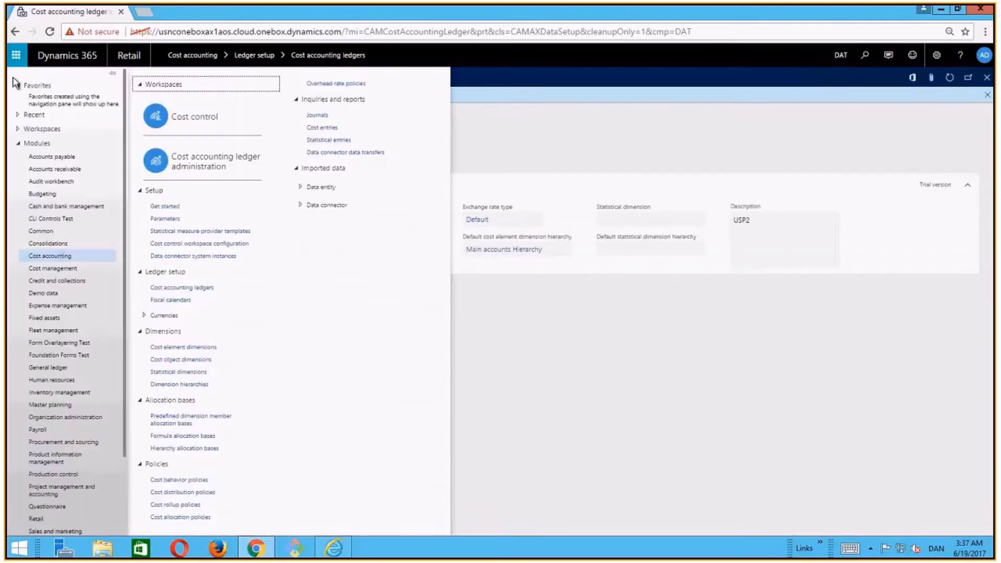
click(167, 350)
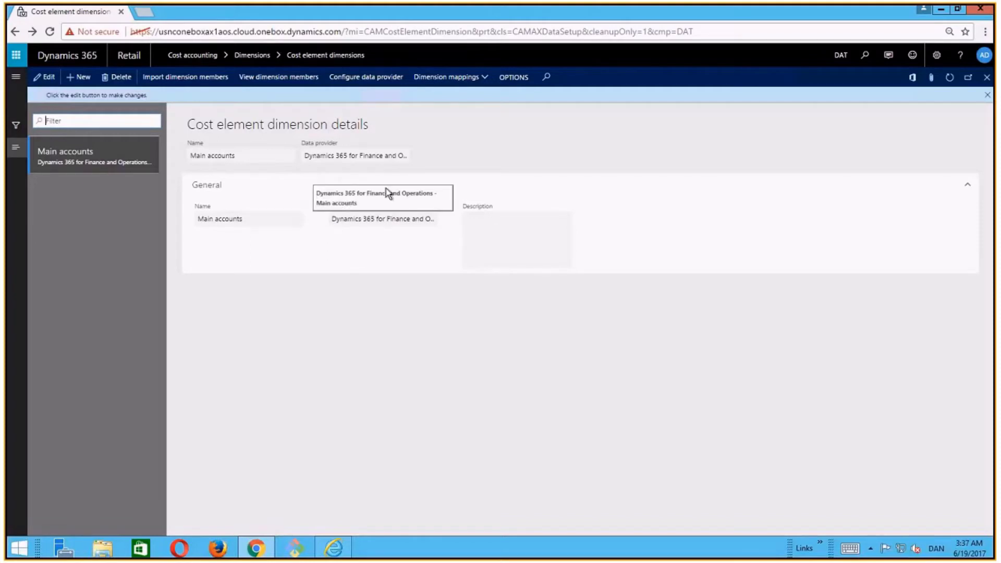
click(366, 77)
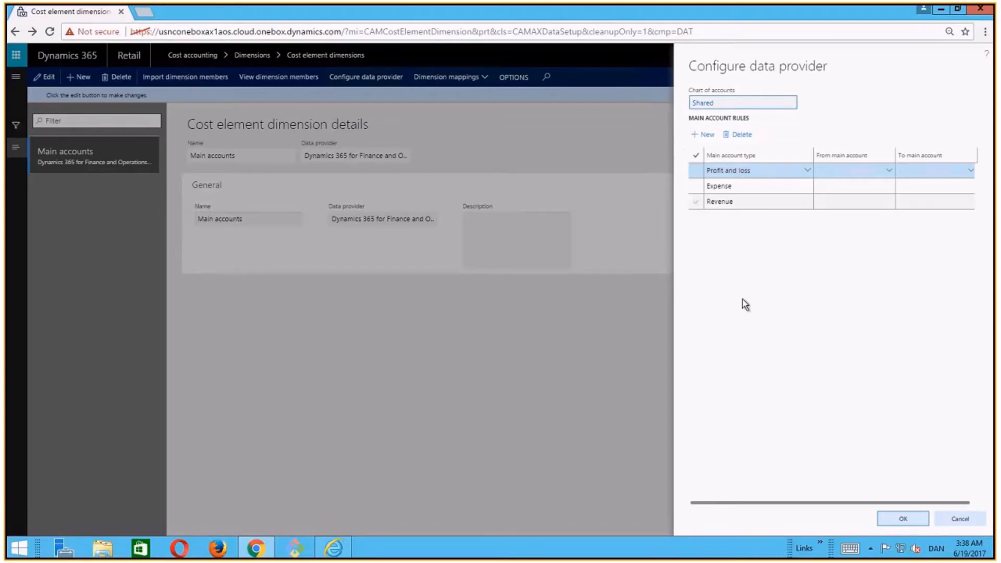
click(958, 518)
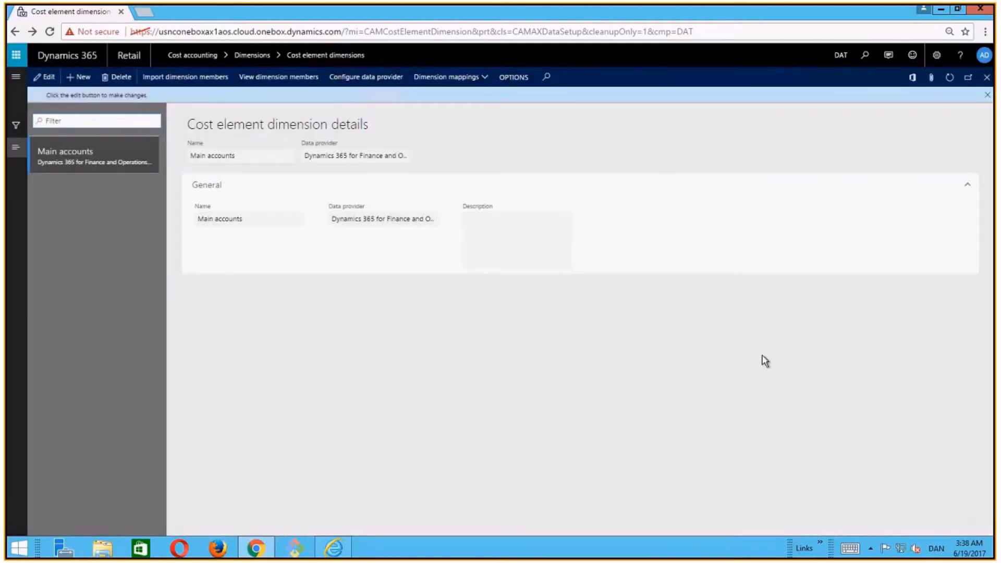
click(264, 79)
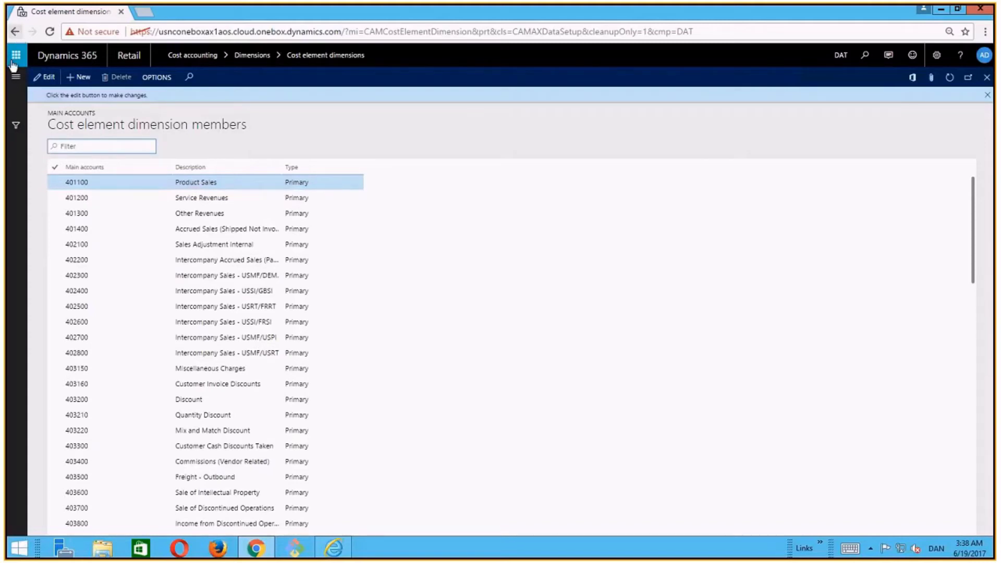
Review the CostCenter cost object dimension, including its data provider configuration and dimension members
click(18, 83)
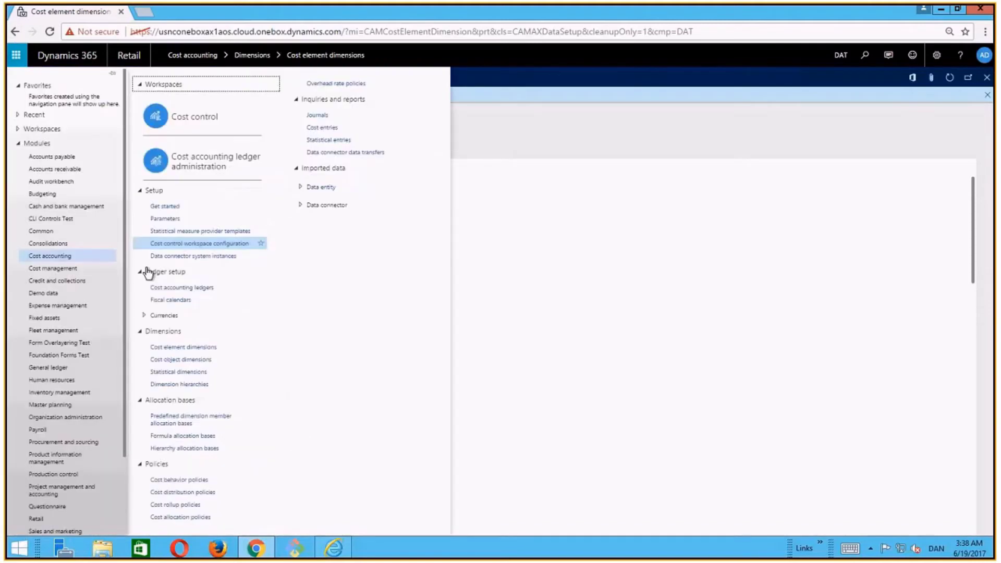
click(192, 368)
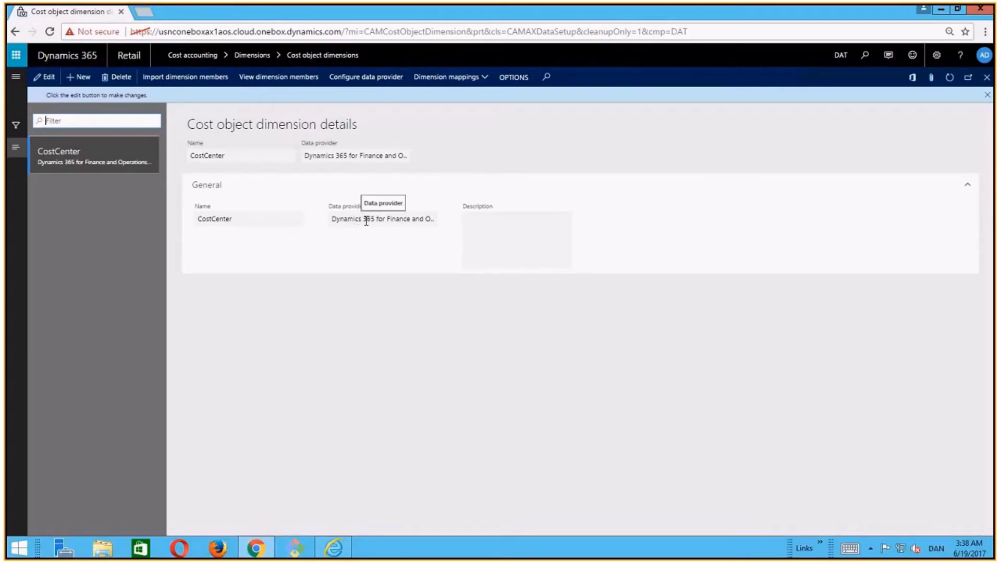
click(369, 79)
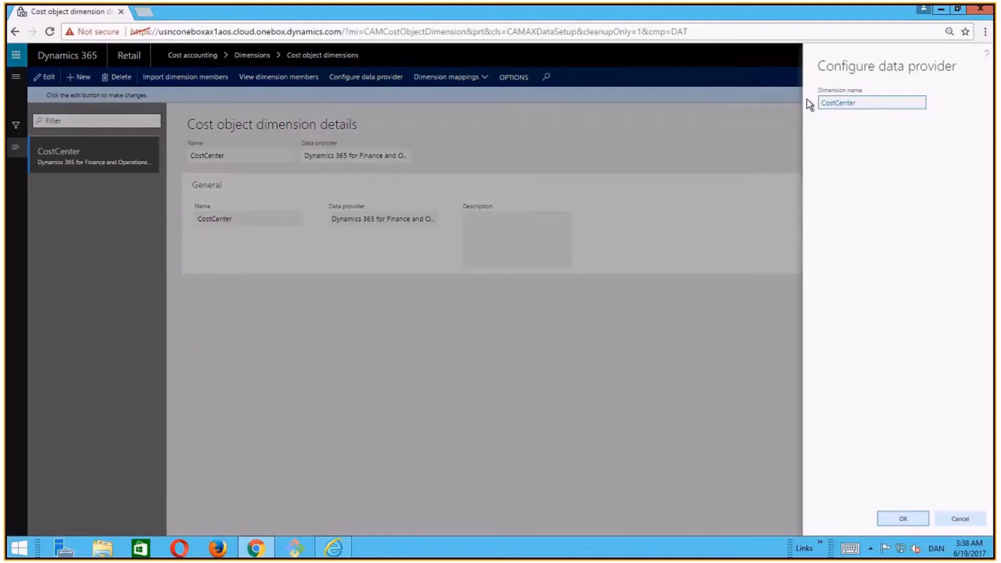
click(944, 513)
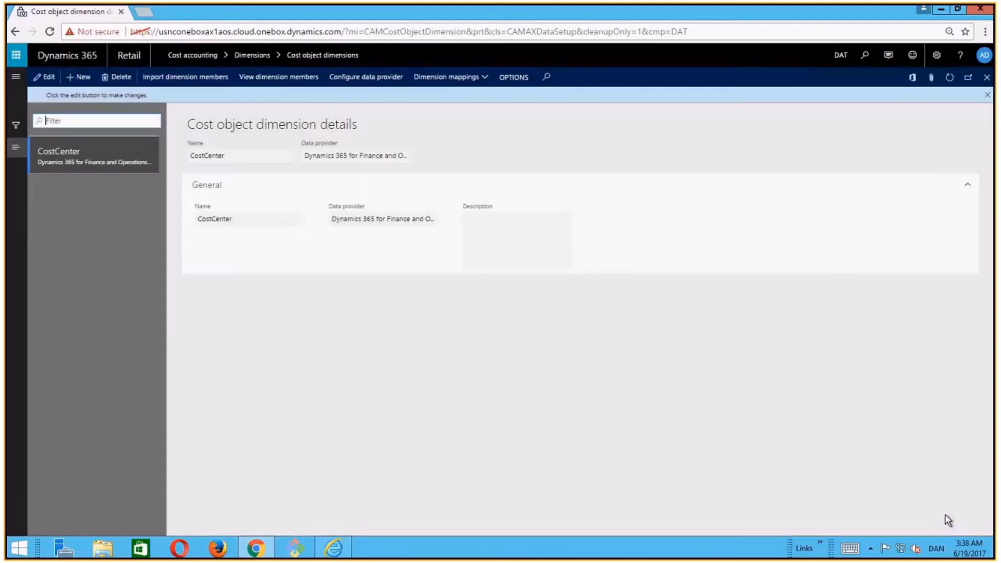
click(263, 79)
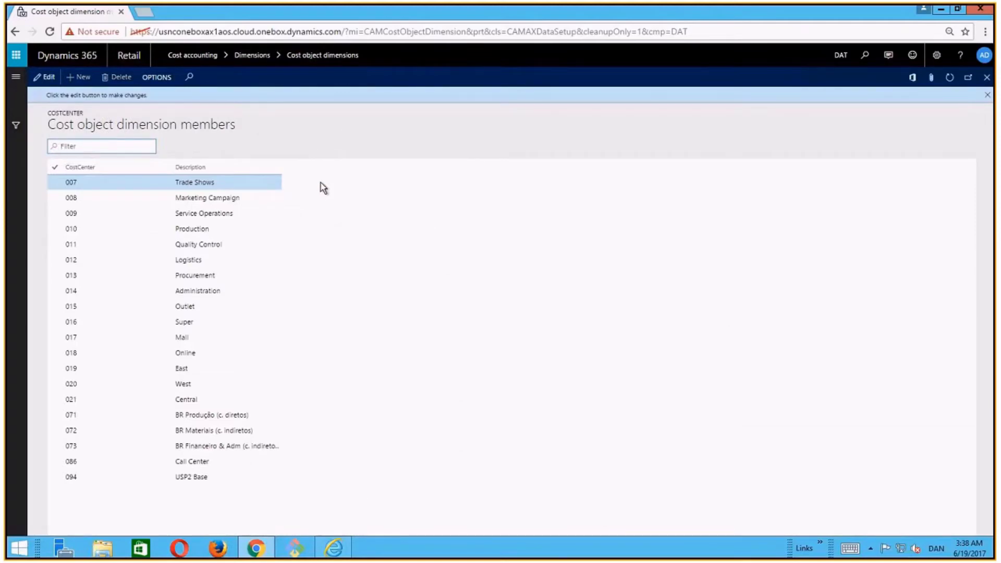
click(15, 32)
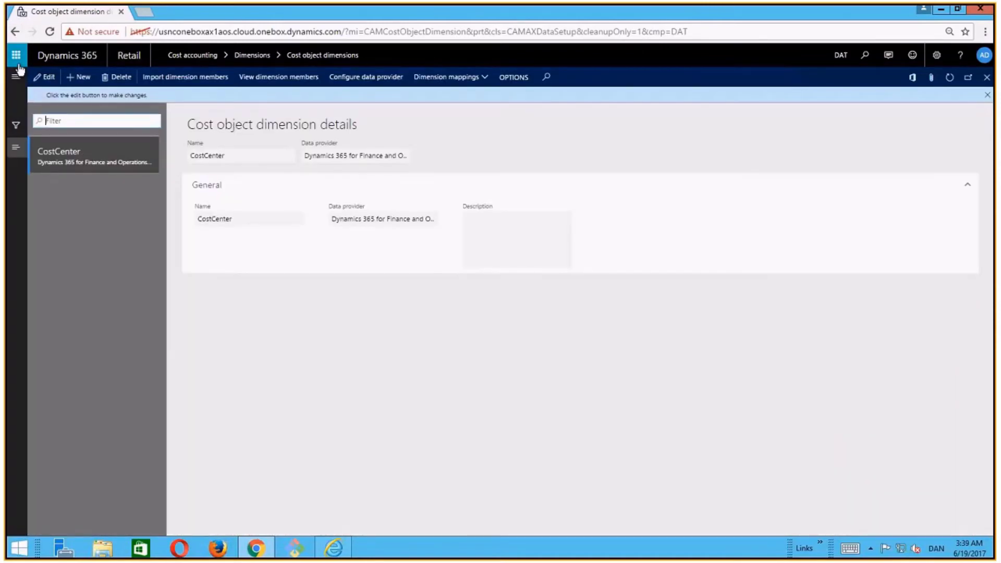
Review the CostCenter Hierarchy dimension hierarchy, including the dimension member ranges of its CostCenter node
click(16, 75)
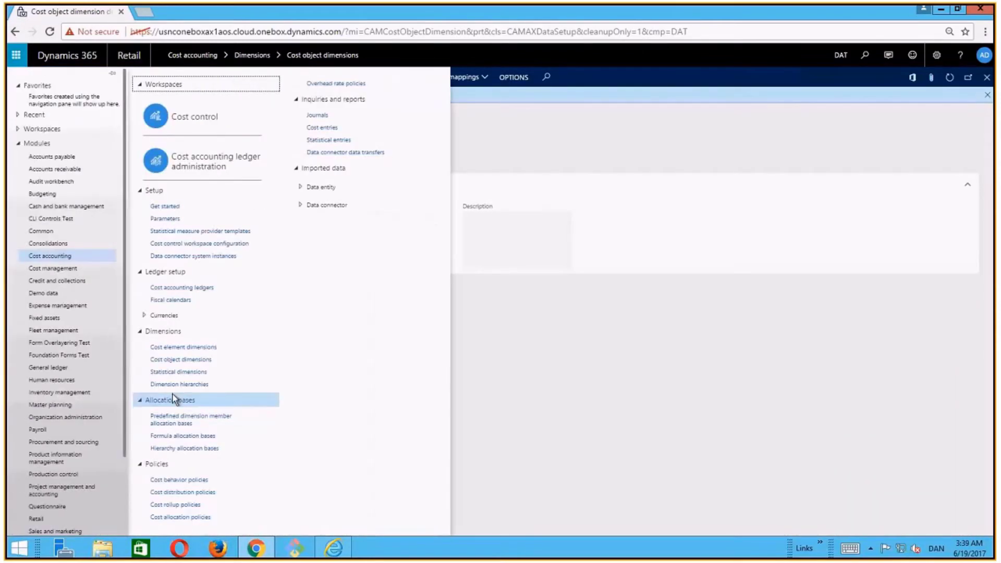
click(170, 388)
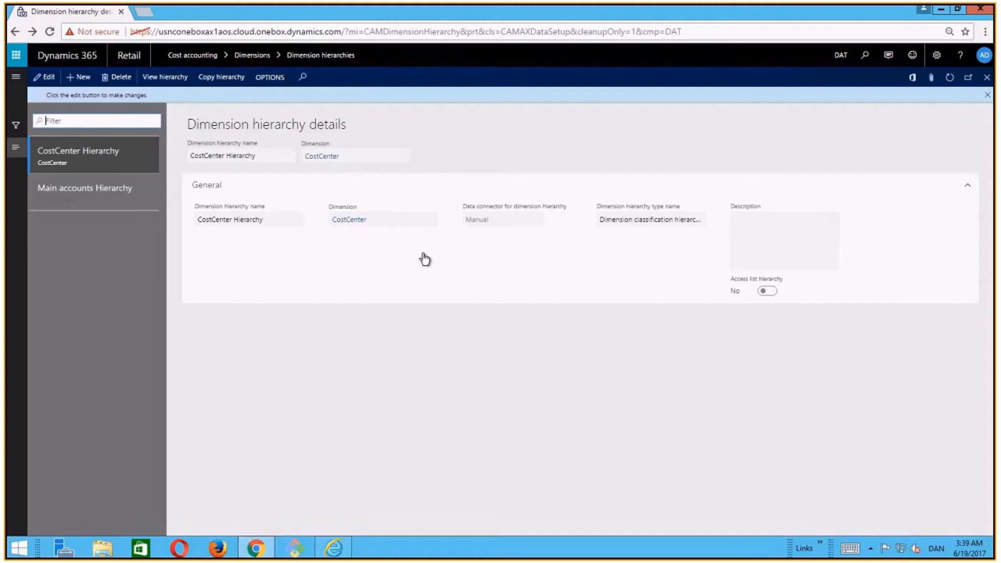
click(166, 82)
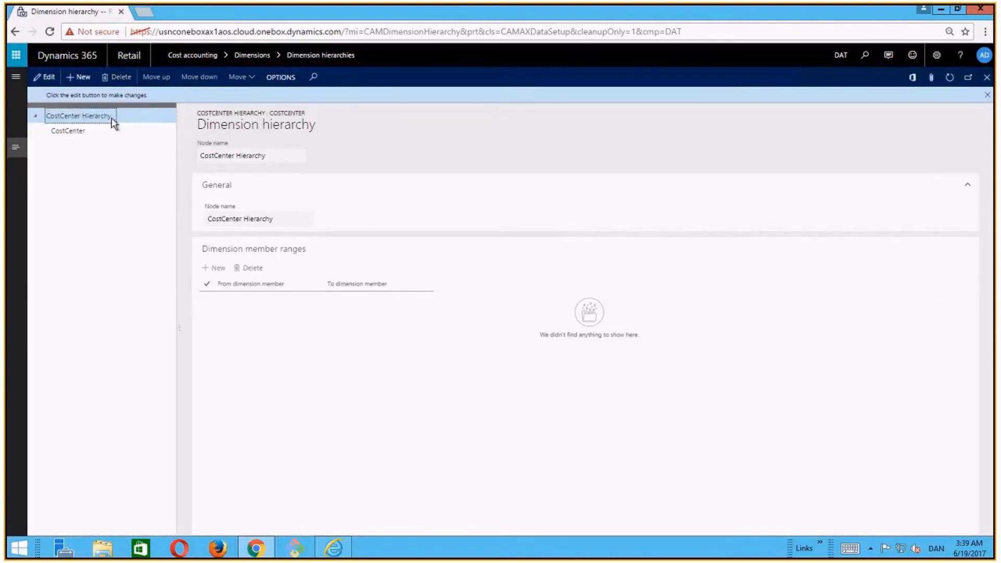
click(67, 131)
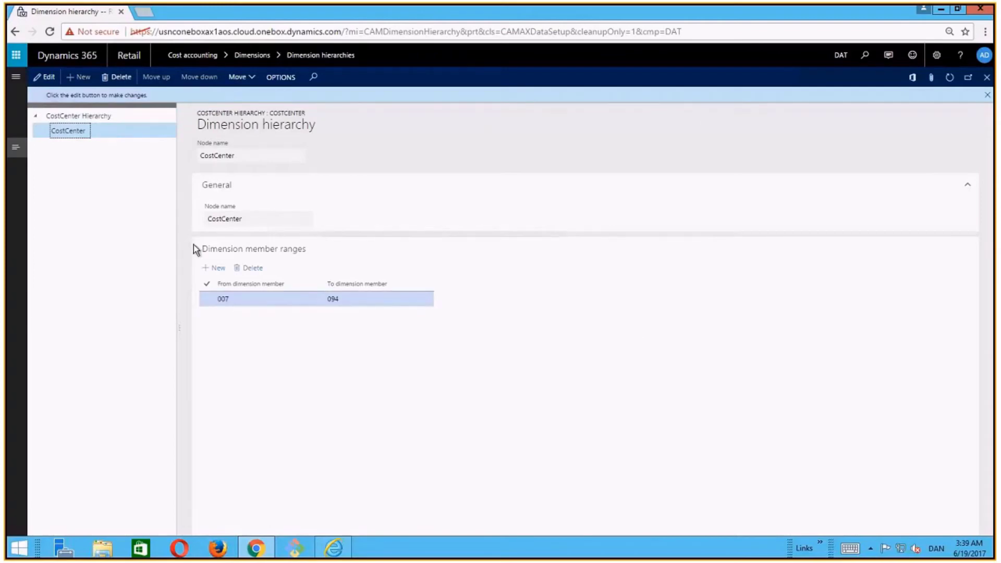
click(222, 306)
Review the Actual cost control workspace configuration, from its data filtering to its fiscal period, cost and budgeted cost columns
click(16, 78)
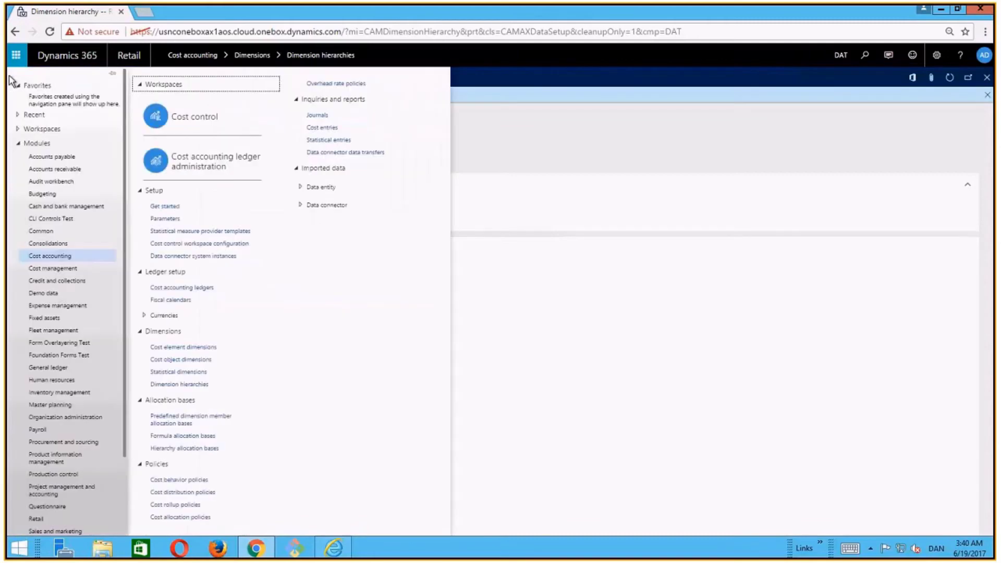
click(183, 244)
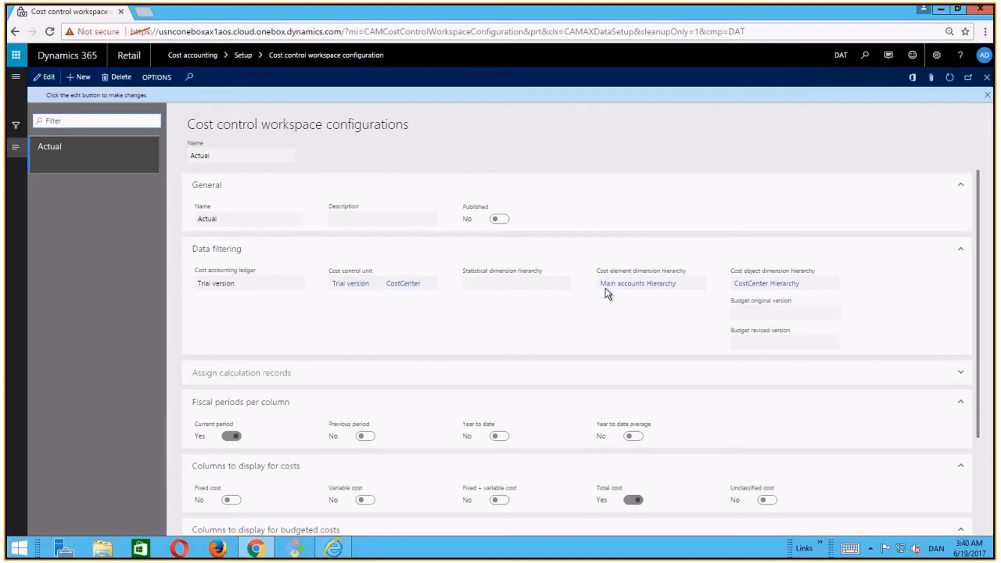
mouse_move(676, 289)
click(16, 78)
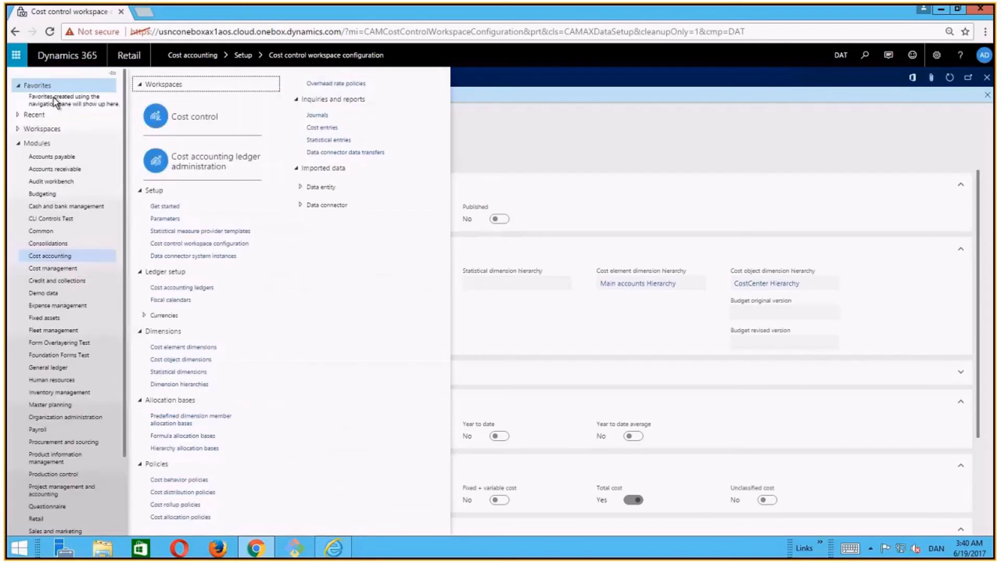
click(596, 191)
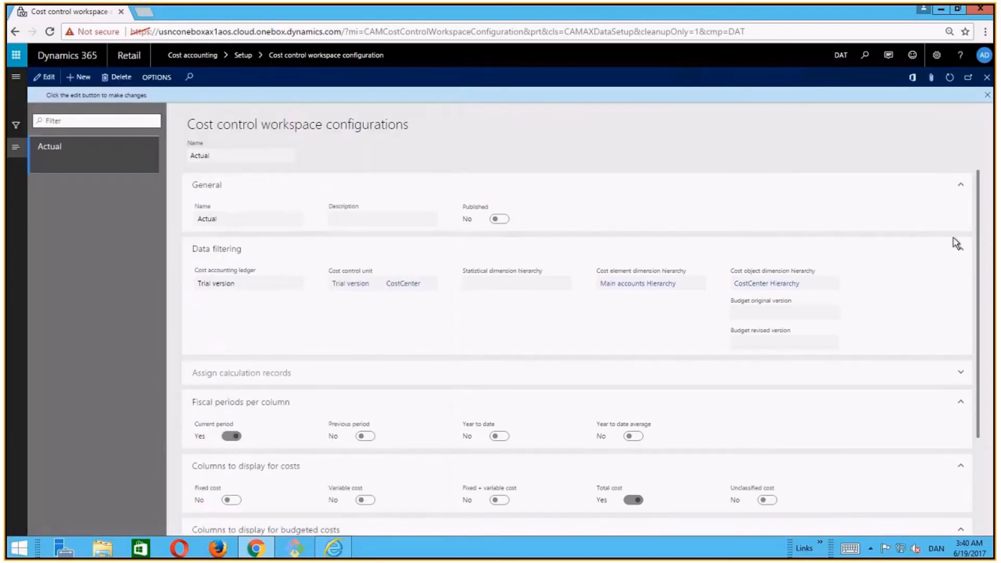
drag(976, 230, 992, 339)
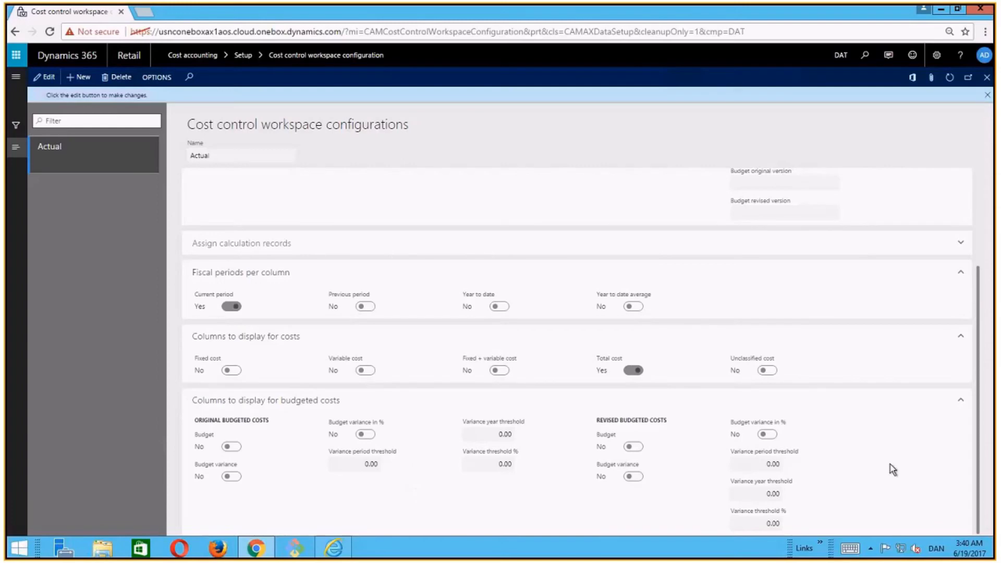
drag(978, 446, 961, 252)
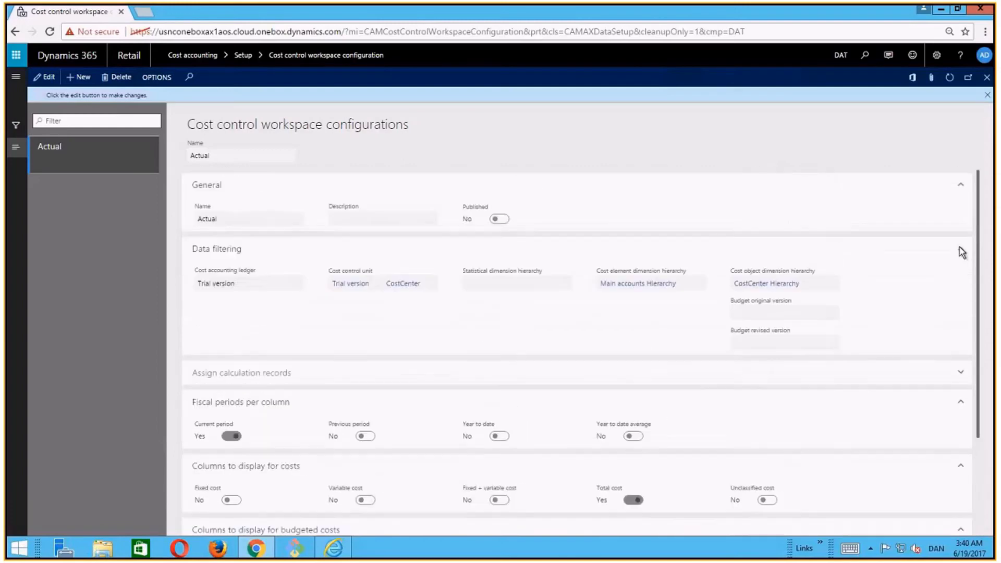
Review the USP2 general ledger data source of the Trial version ledger's actual version, including its data provider configuration
click(16, 79)
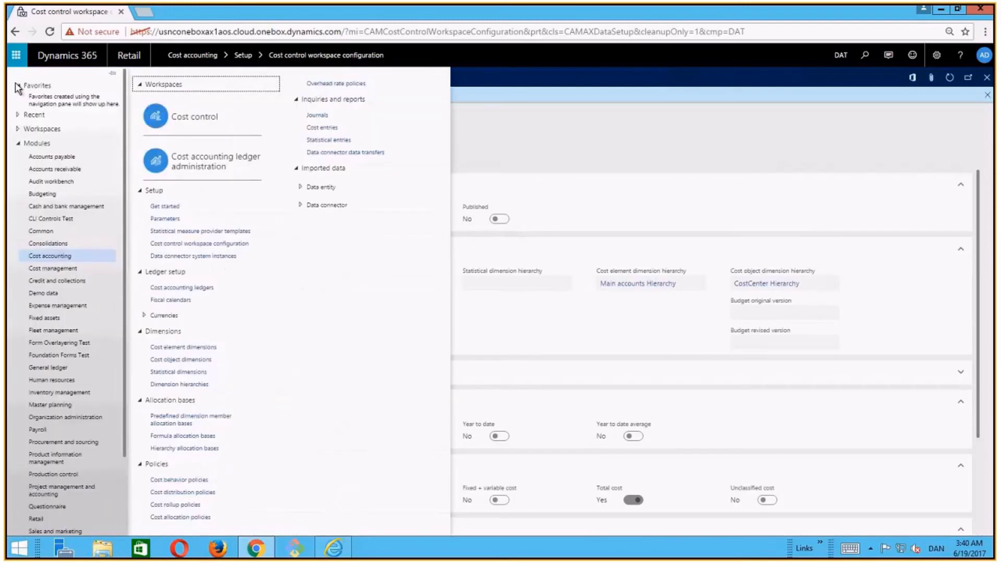
click(180, 288)
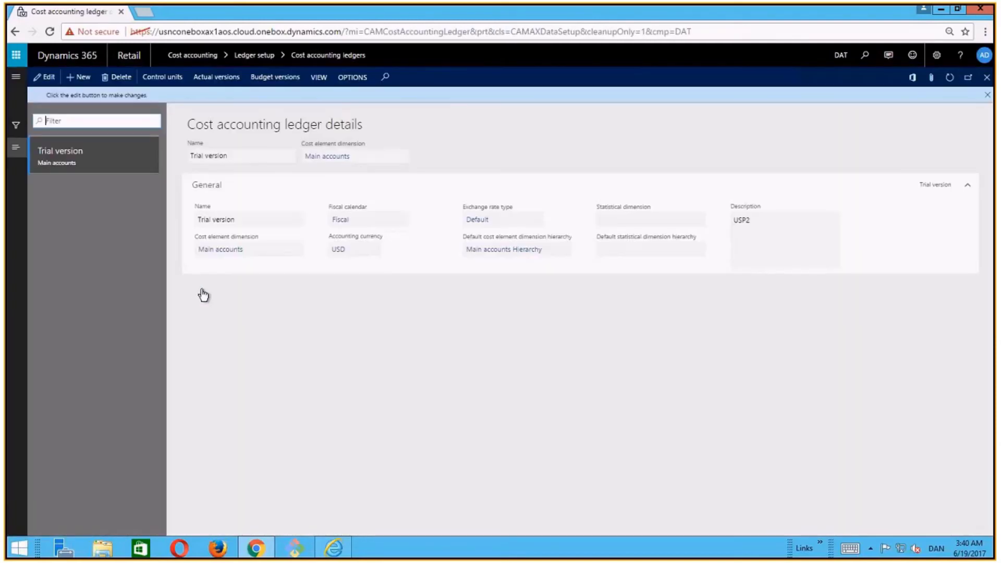
click(210, 78)
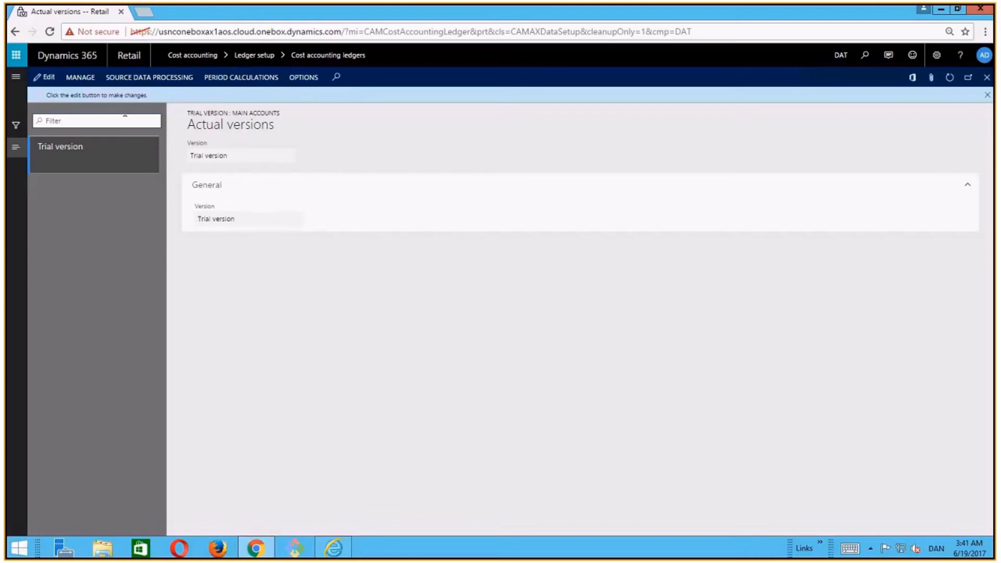
click(80, 78)
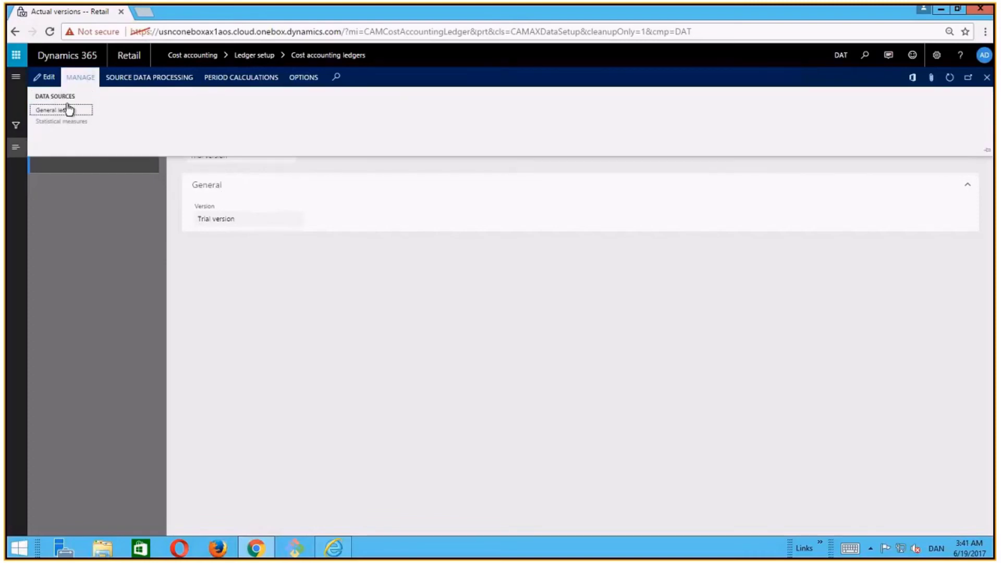
click(68, 109)
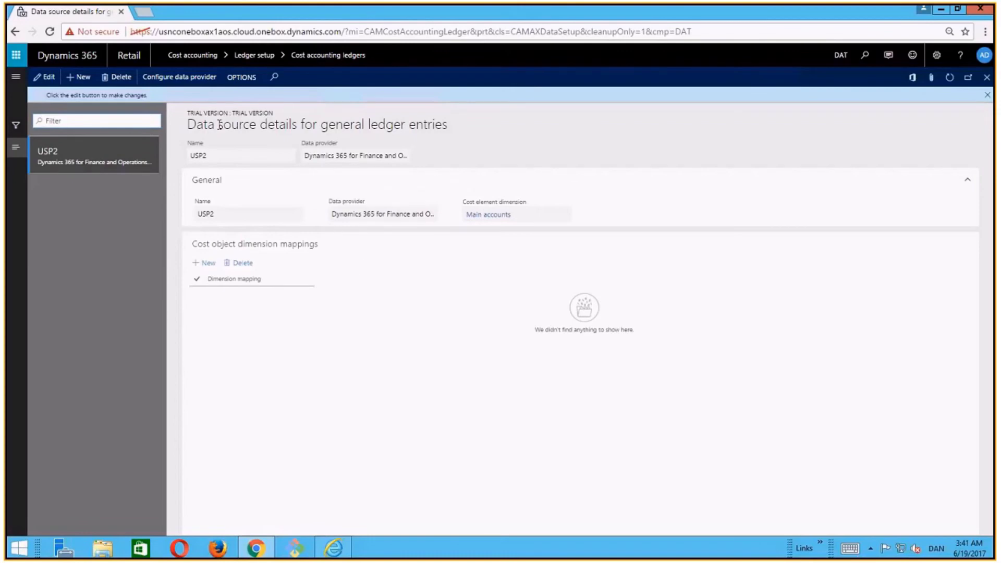
click(174, 78)
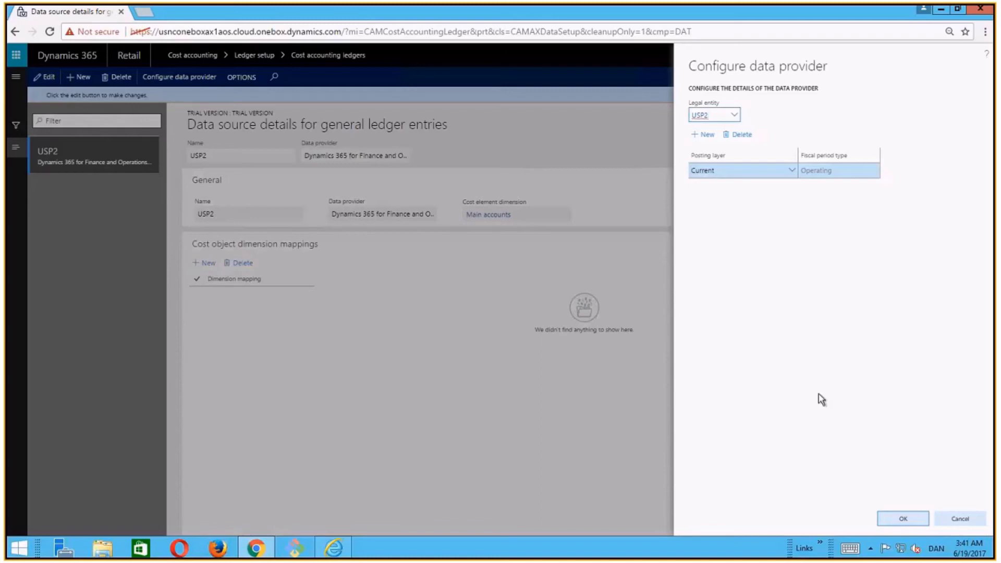
click(968, 520)
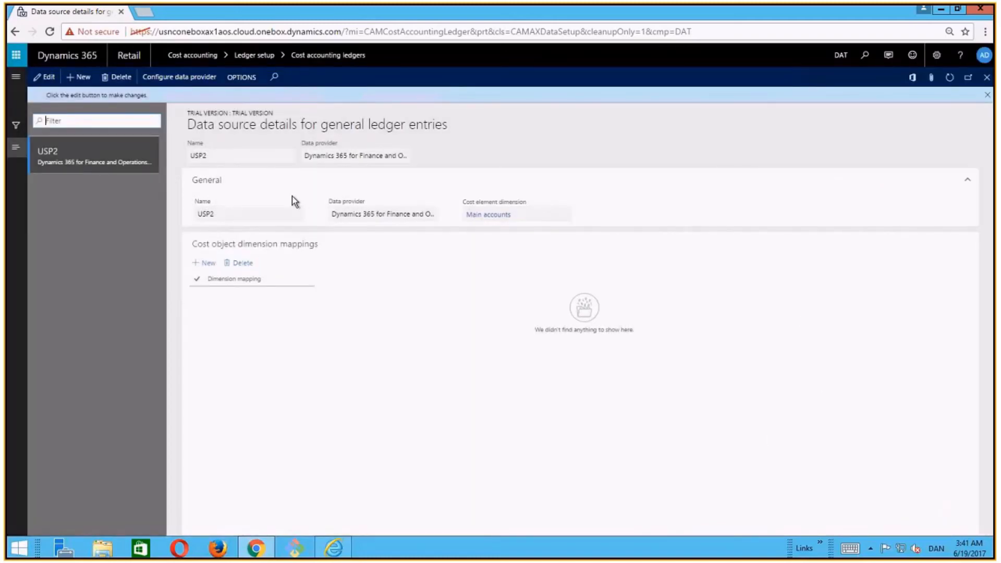
click(16, 32)
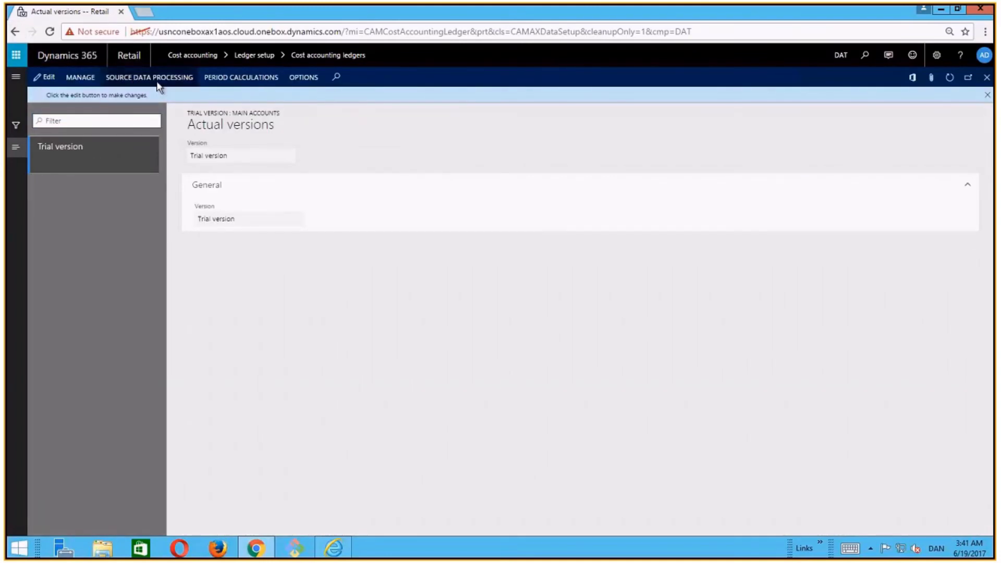
Examine the entries of the general ledger entry transfer journal processed for the actual version
click(158, 81)
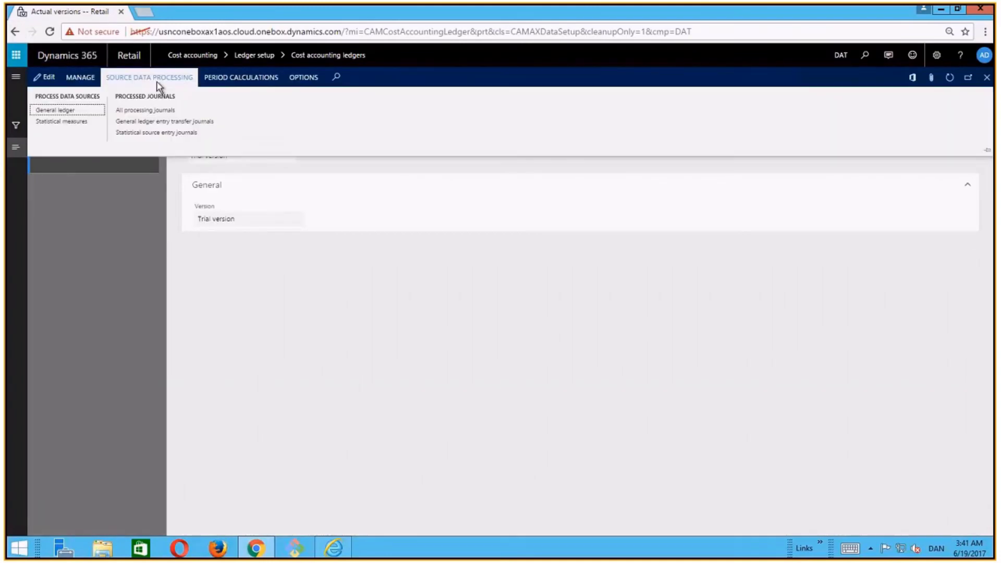
click(142, 122)
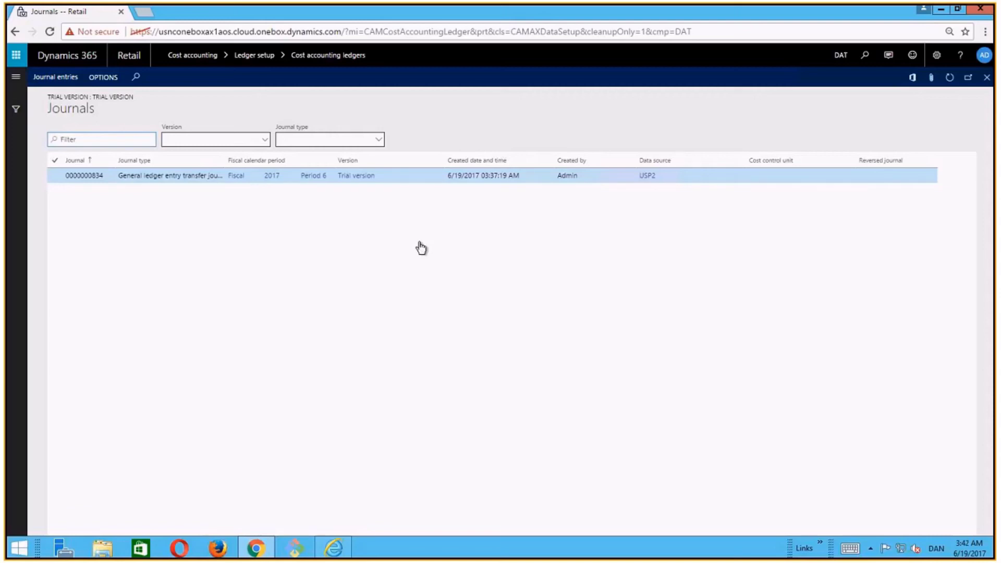
click(52, 79)
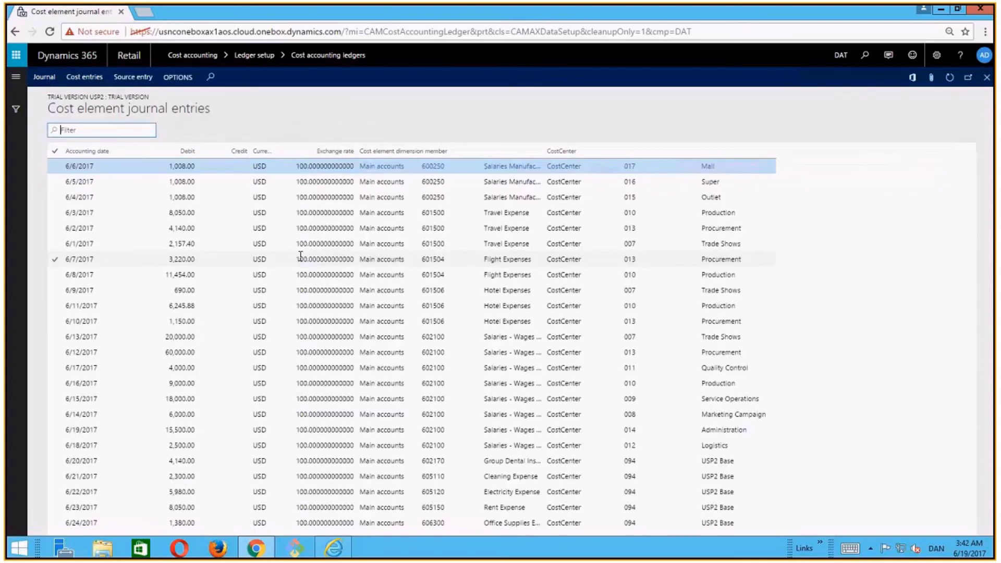
Show the Actual statement for the CostCenter Hierarchy node in the Cost control workspace and expand its Main accounts Hierarchy
click(16, 78)
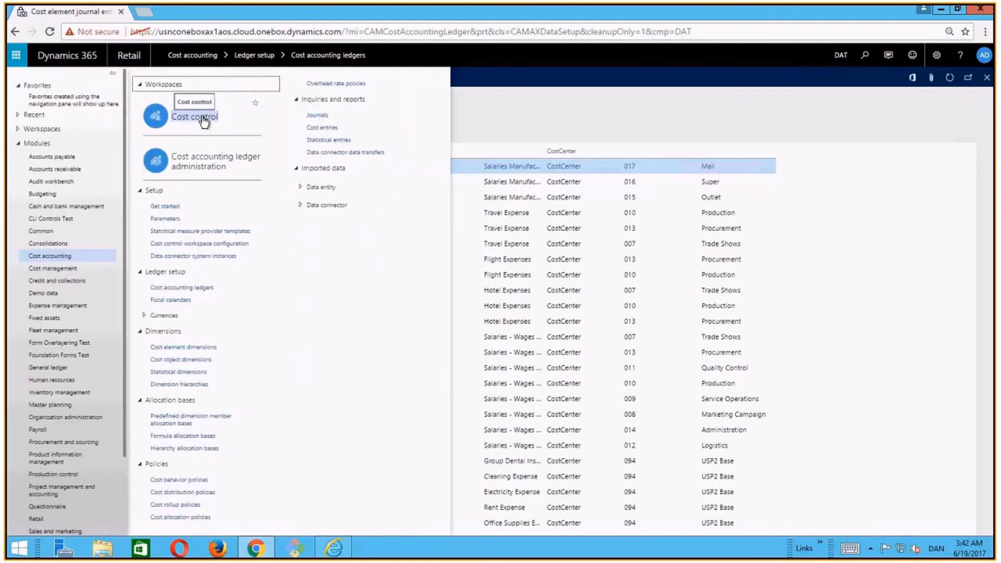
click(203, 121)
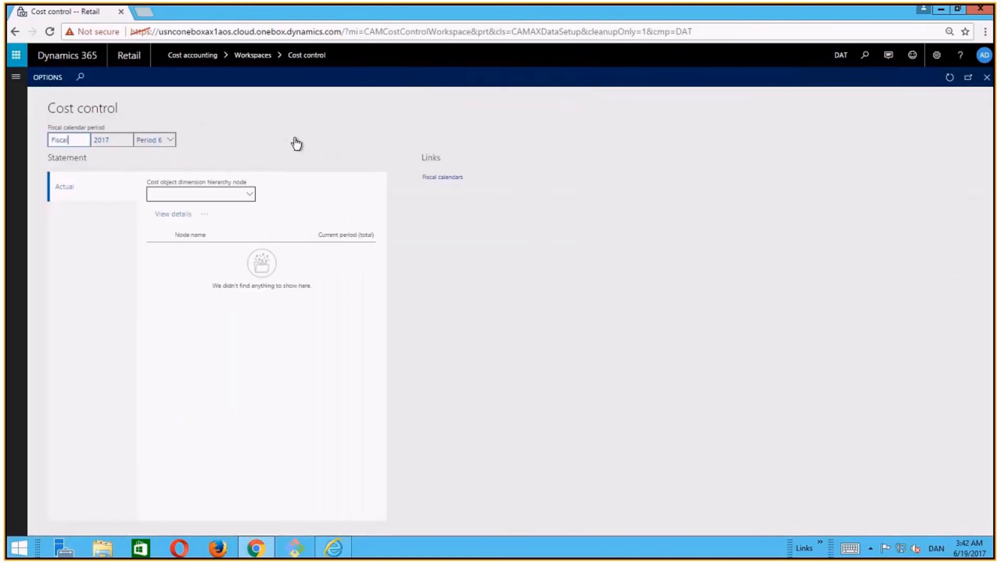
click(249, 197)
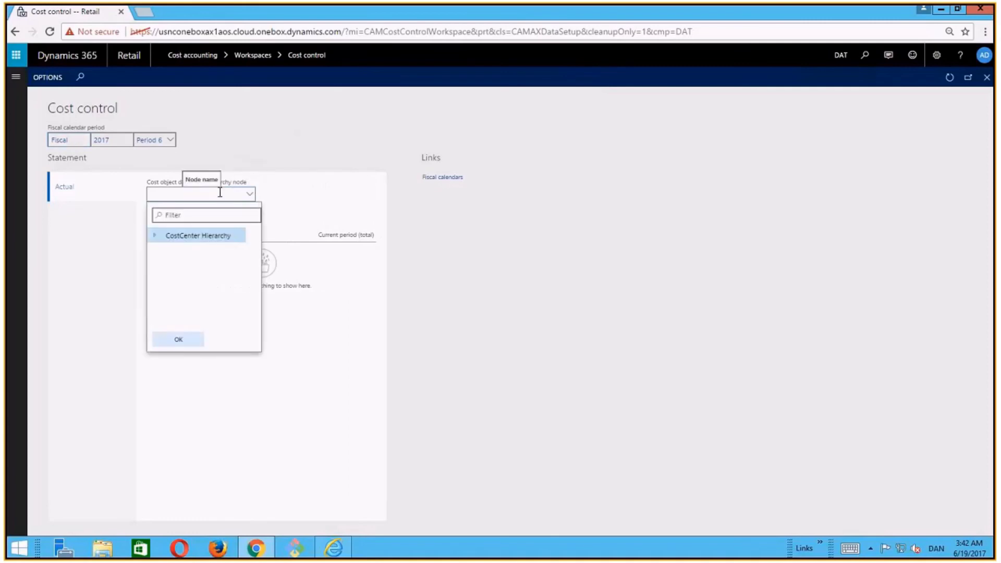
click(179, 236)
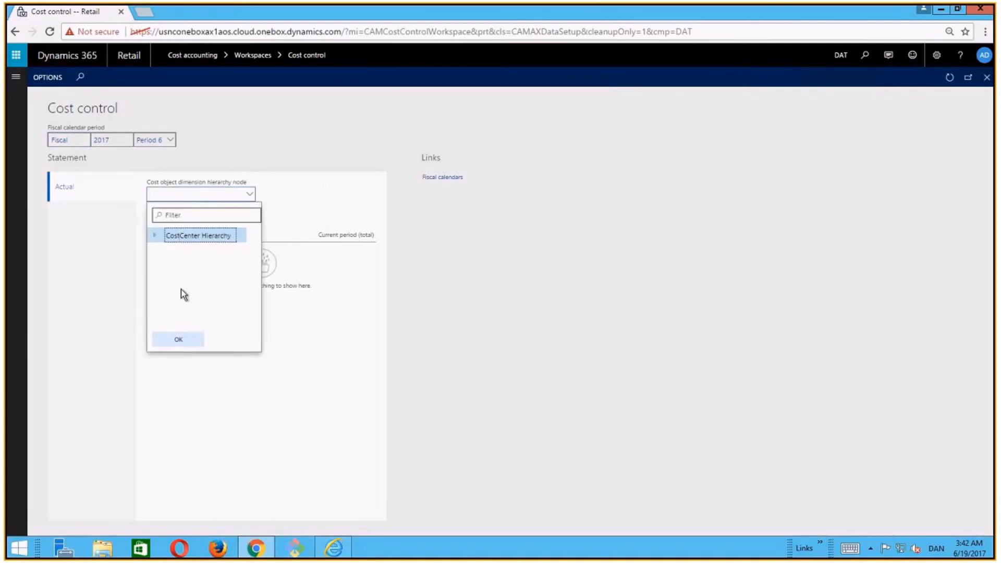
click(179, 338)
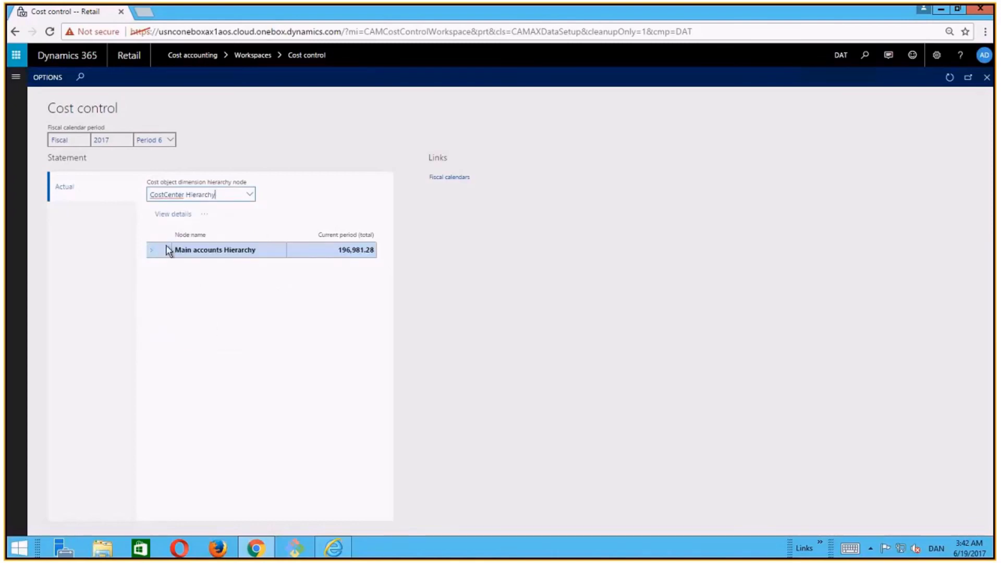
click(154, 251)
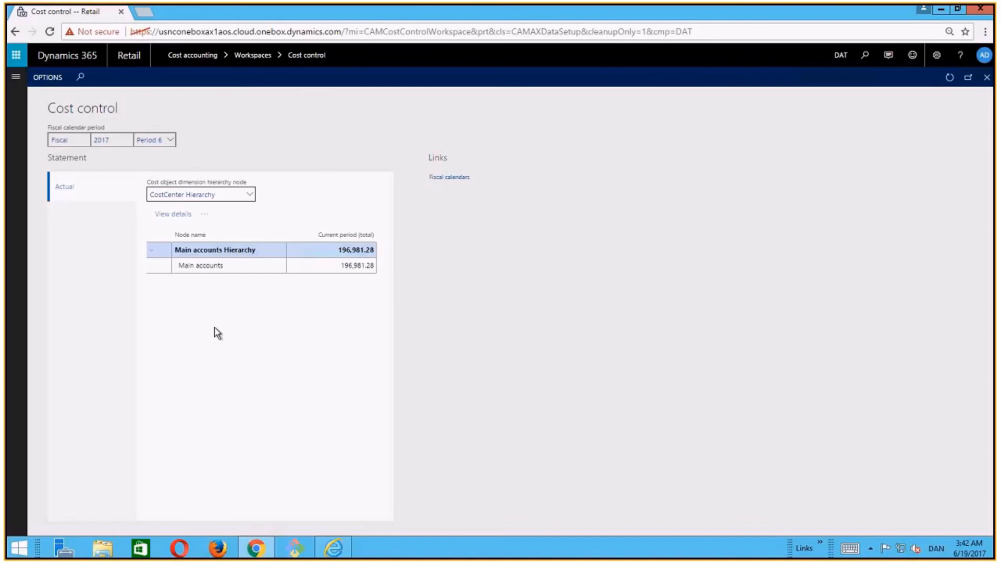
click(17, 80)
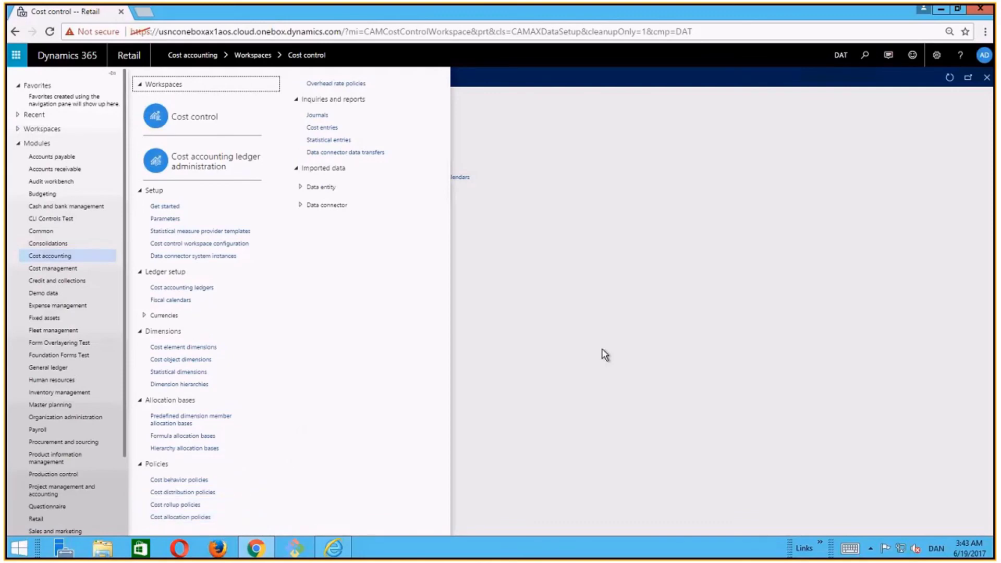
click(582, 339)
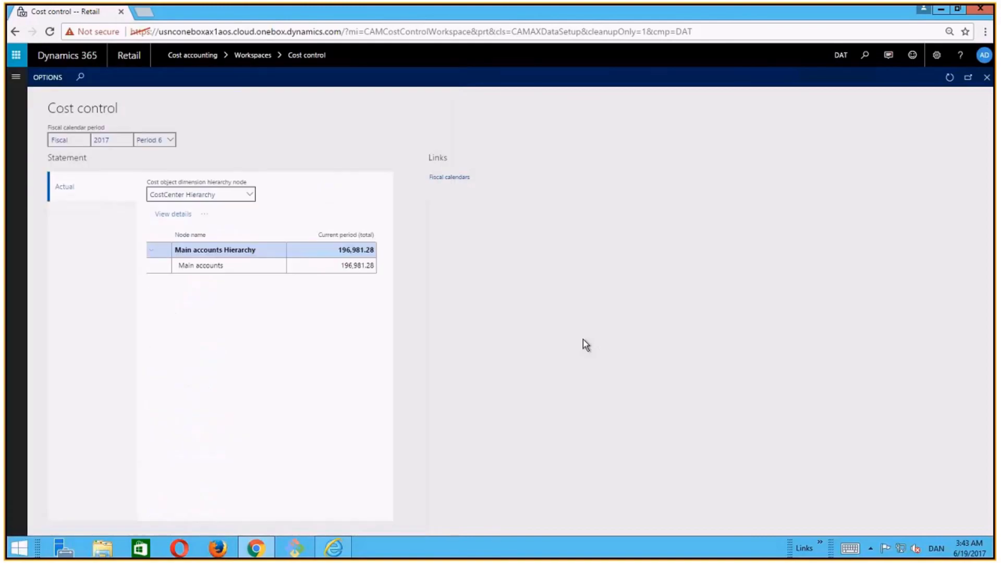